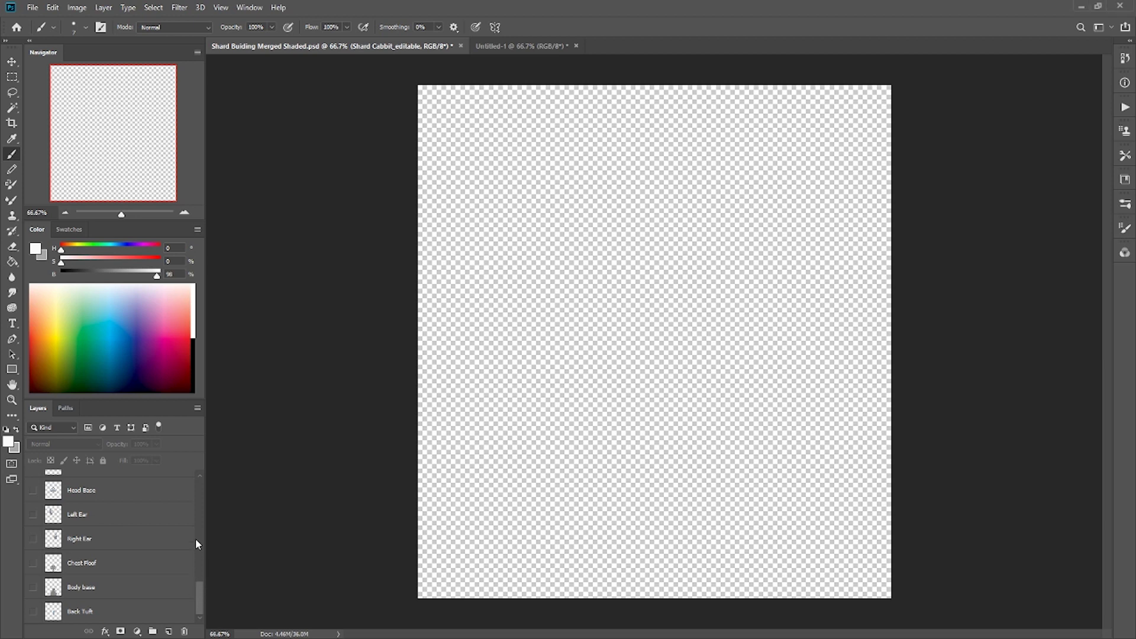
Step: Make the character's layers visible from Back Tuft up to Right Eye Rim
mouse_move(198, 588)
left_mouse_down()
mouse_move(197, 547)
mouse_move(197, 609)
left_mouse_up()
left_click_drag(198, 599, 199, 610)
left_click_drag(33, 611, 33, 490)
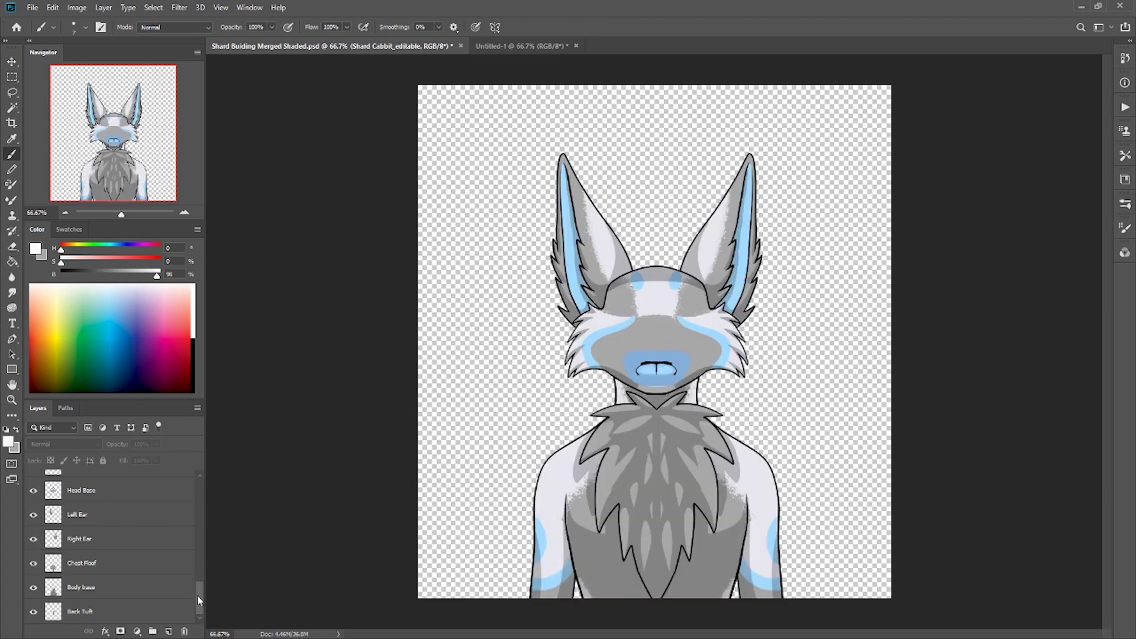
left_click_drag(197, 594, 199, 554)
left_click_drag(32, 614, 33, 495)
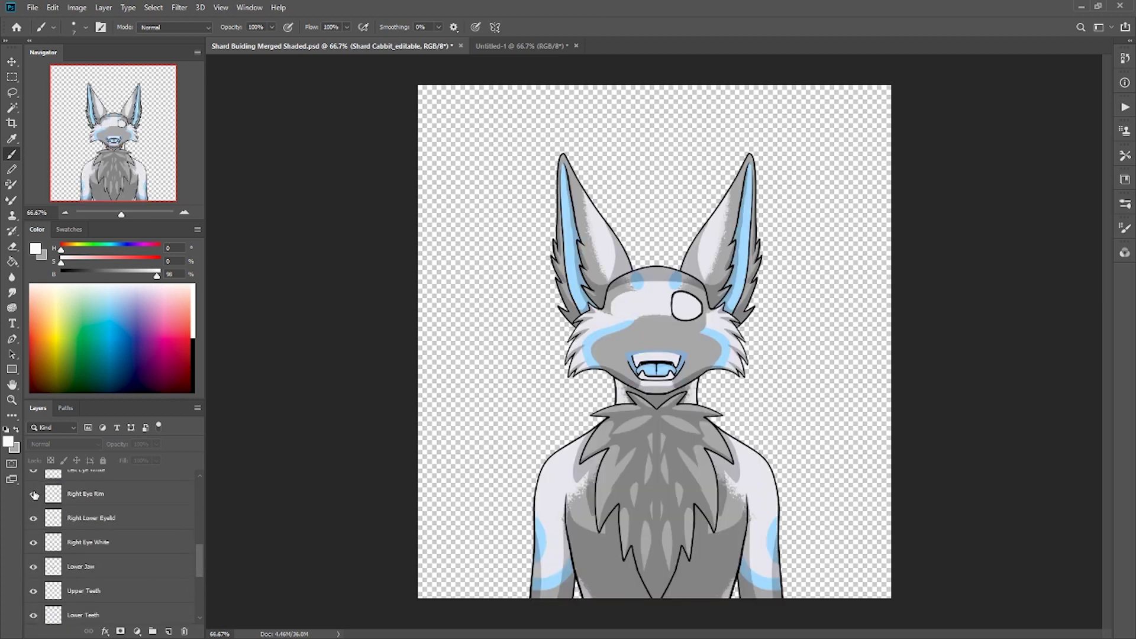
Step: Make the remaining character layers visible up to Left Upper Eyelid, leaving Layer 1, Shard Cabbit_editable and Layer 2 hidden
left_click_drag(199, 562, 196, 515)
left_click_drag(33, 613, 32, 488)
left_click_drag(197, 524, 199, 491)
left_click(33, 554)
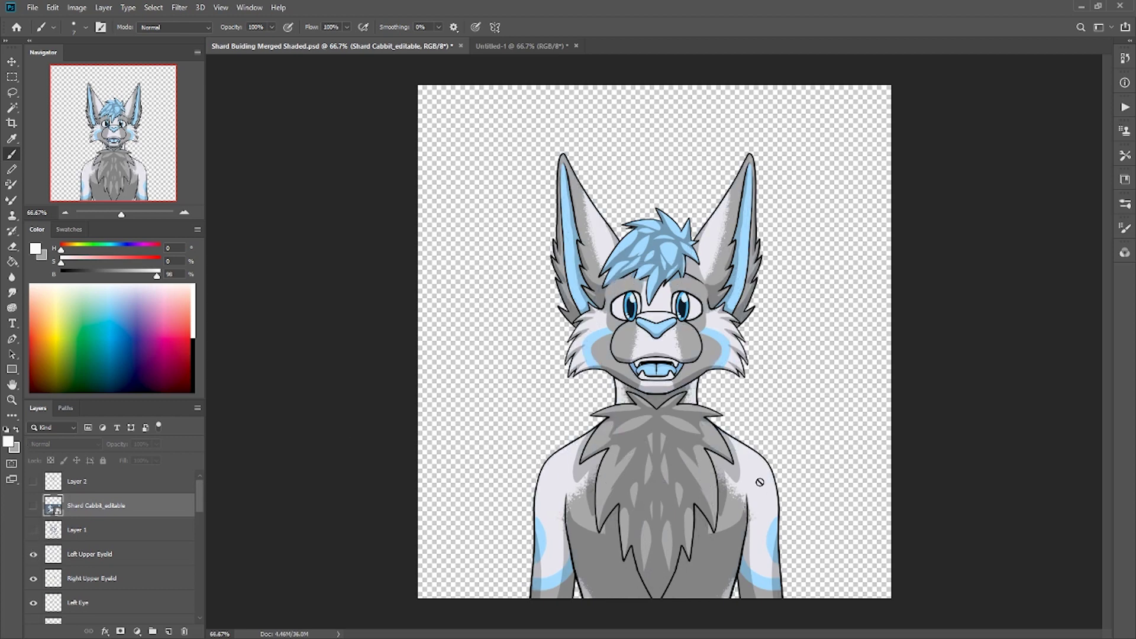
Step: Toggle the Back Tuft and Body base layers off and on to examine what each one contributes
left_click_drag(197, 499, 197, 529)
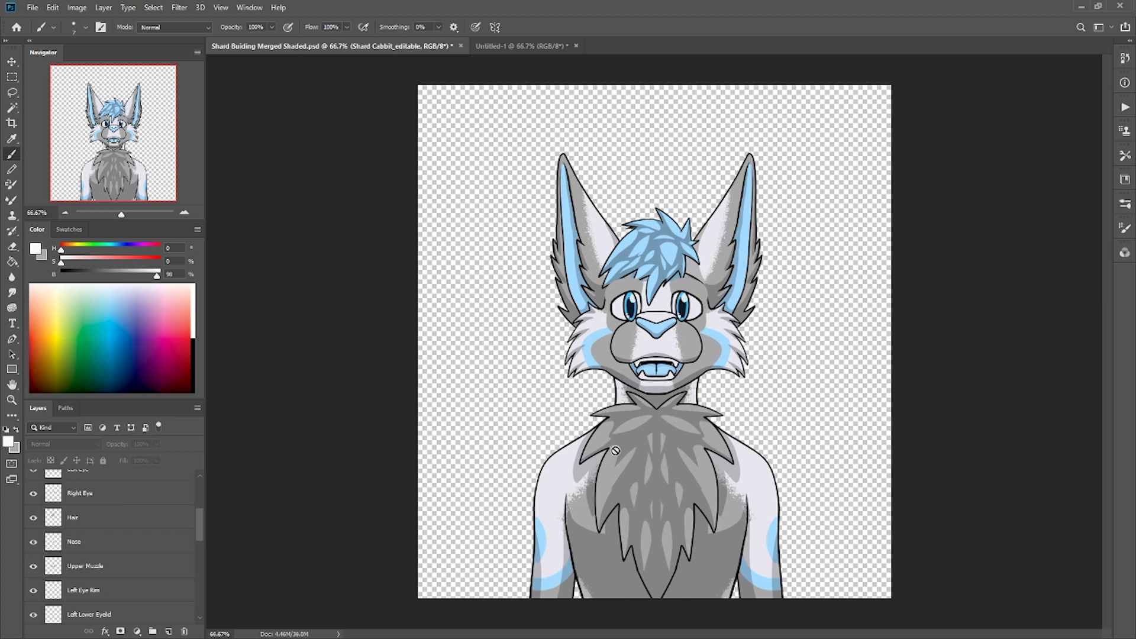
left_click_drag(198, 530, 198, 624)
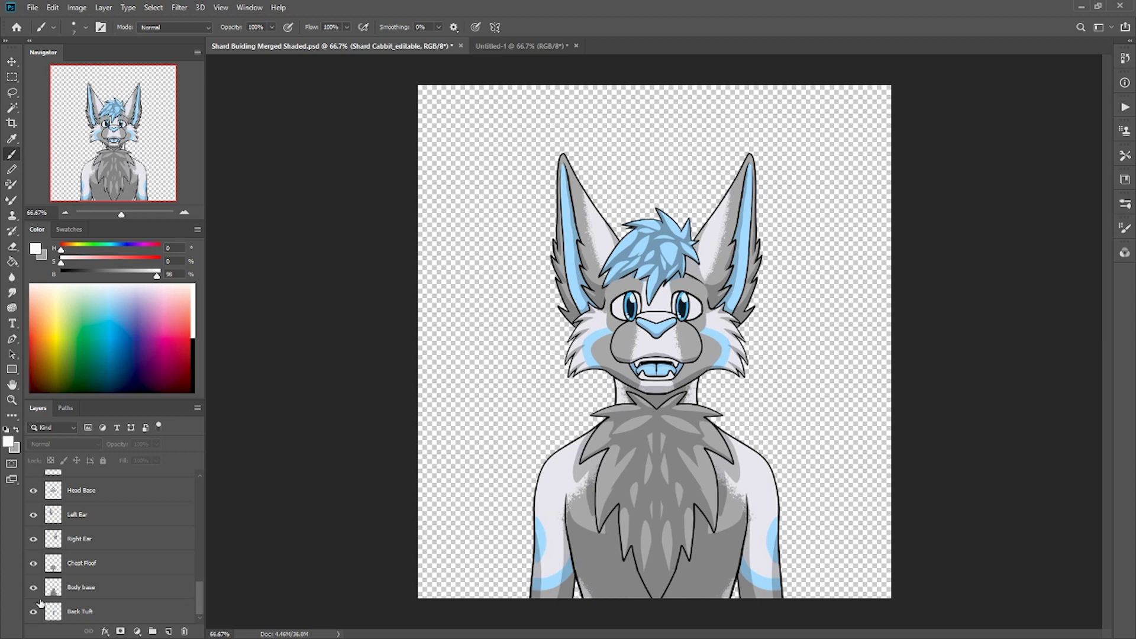
left_click(32, 613)
left_click(32, 613)
left_click(33, 587)
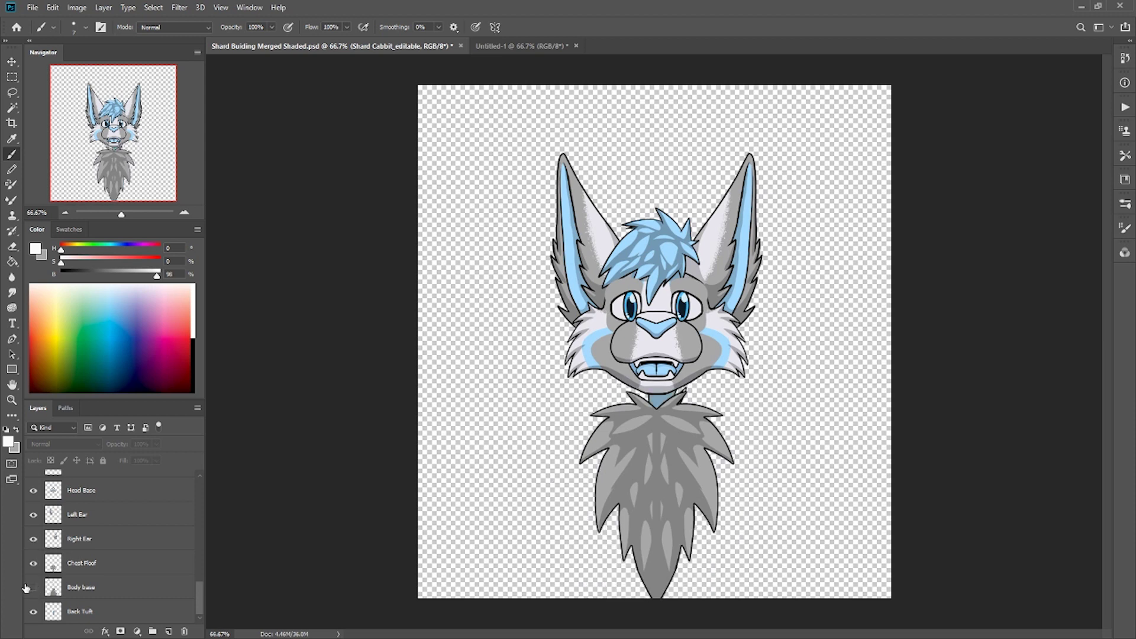
left_click(33, 589)
left_click(34, 588)
left_click(33, 587)
left_click(33, 587)
left_click(33, 588)
left_click(33, 588)
left_click(33, 588)
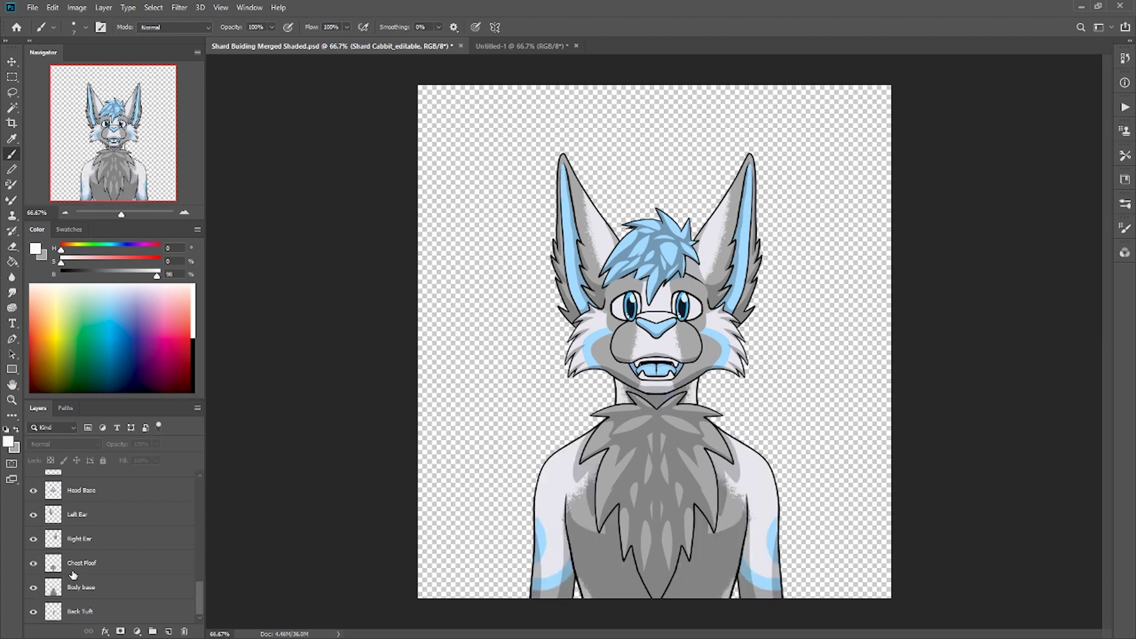
Step: Toggle the Chest Floof layer off and on to examine how it covers the neck and body
left_click(34, 565)
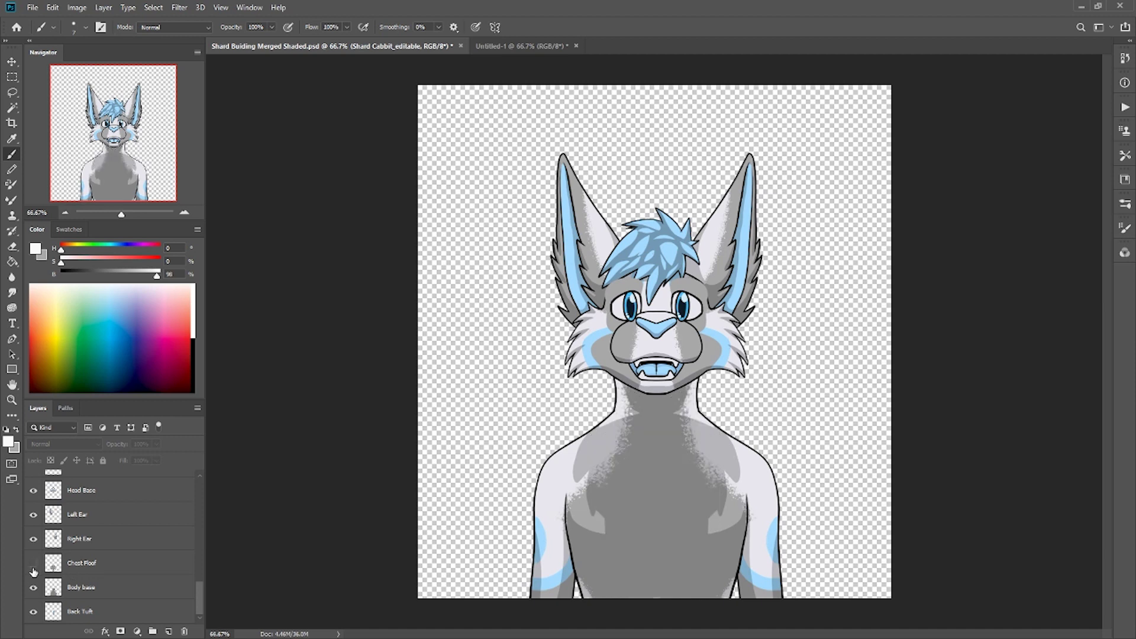
left_click(29, 566)
left_click(29, 568)
left_click(33, 572)
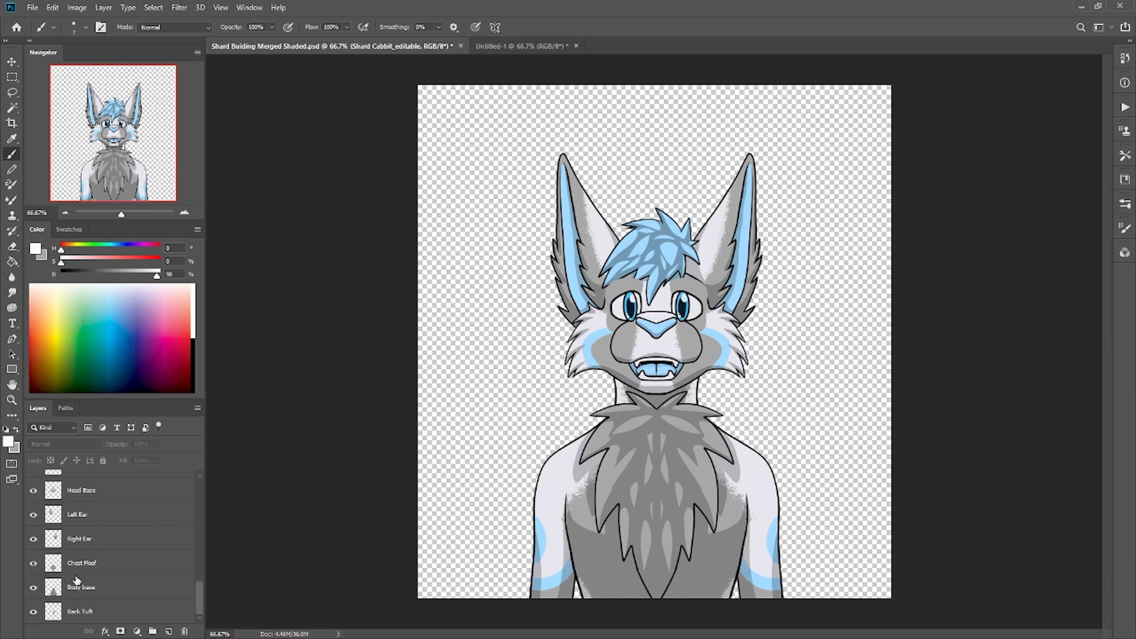
left_click(33, 565)
left_click(32, 567)
left_click(33, 564)
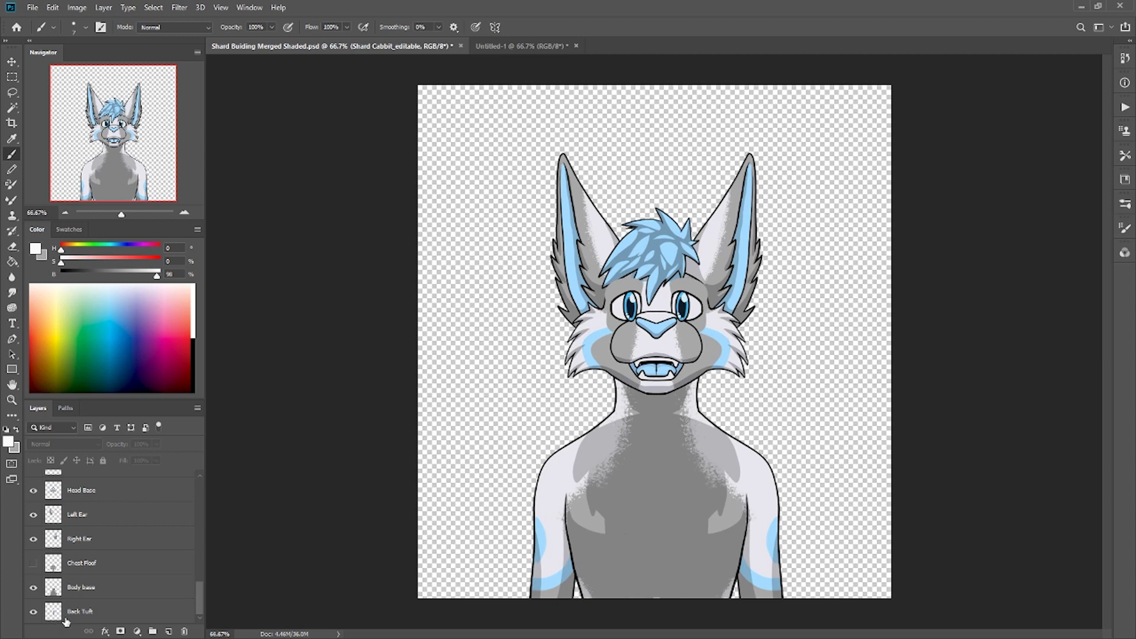
left_click(33, 563)
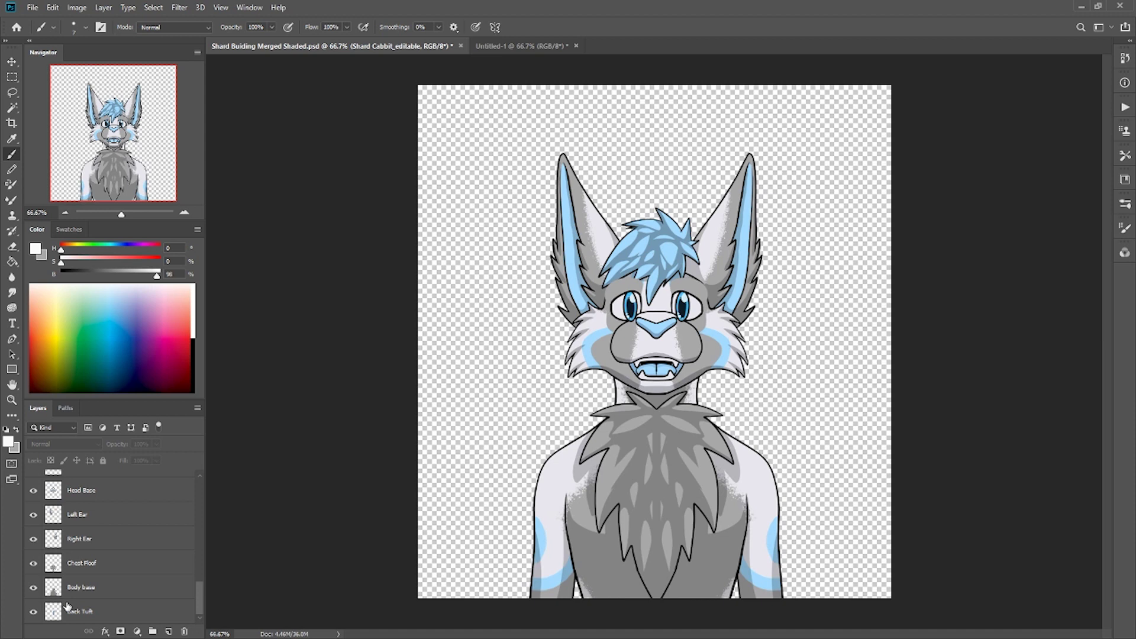
Step: Toggle the Right Ear and Left Ear layers off and on to examine each separate ear
left_click(33, 539)
left_click(33, 539)
left_click(33, 515)
left_click(33, 514)
Step: Hide the face layers from Inner Mouth up to Nose, keeping the Head Base layer visible
left_click(33, 490)
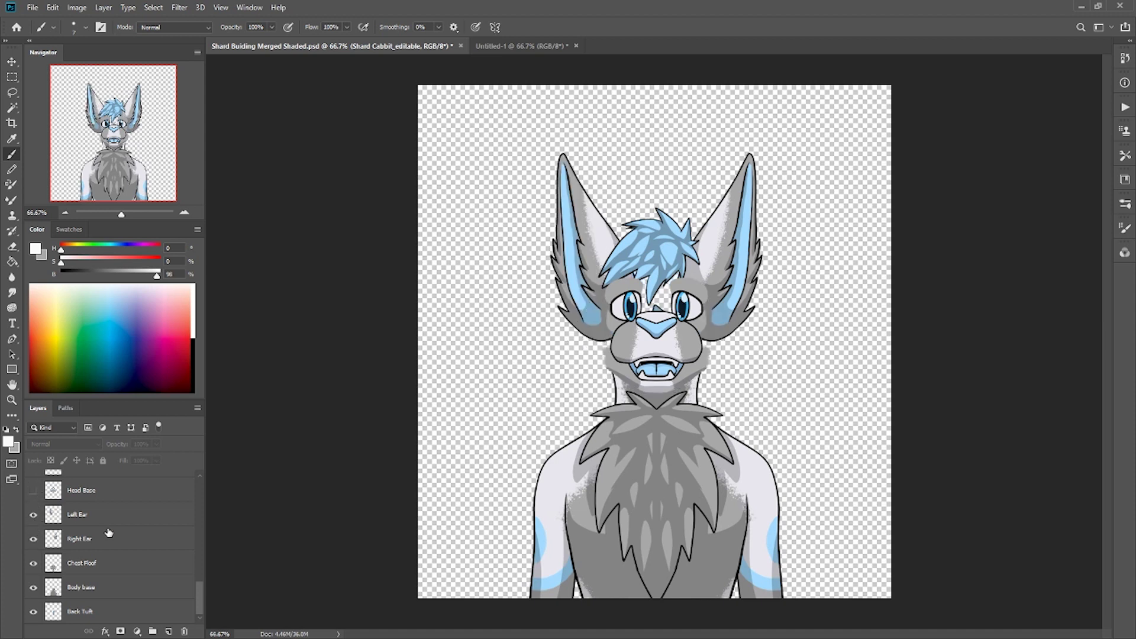
mouse_move(197, 589)
left_mouse_down()
mouse_move(197, 530)
mouse_move(200, 594)
left_mouse_up()
left_click(33, 563)
left_click(34, 539)
left_click(33, 514)
left_click(33, 491)
left_click(33, 511)
left_click(33, 487)
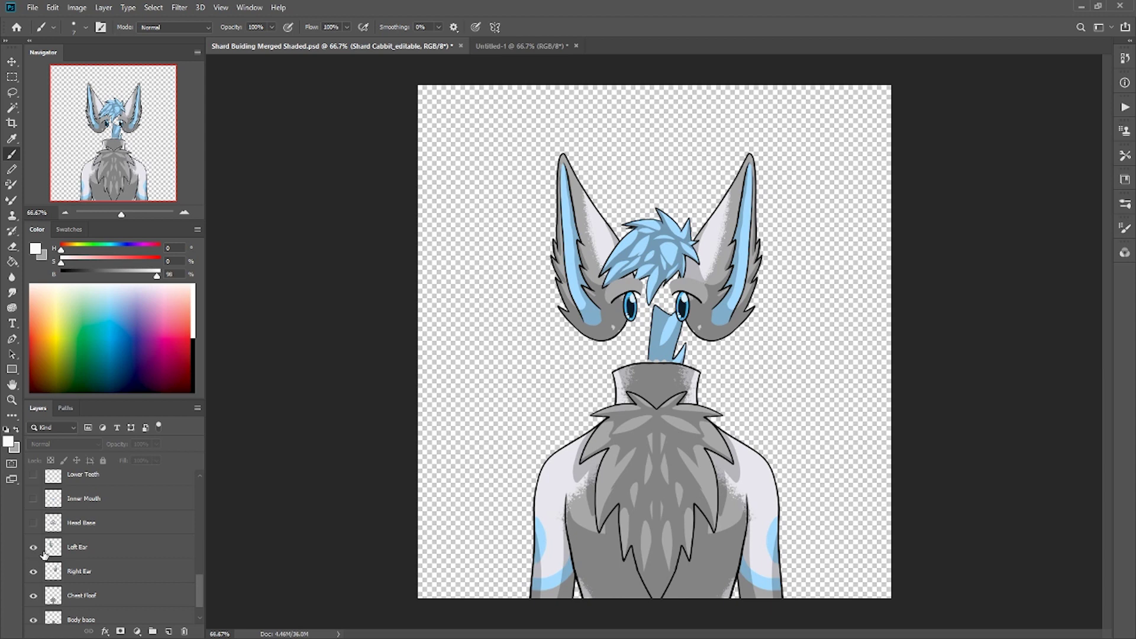
left_click(33, 523)
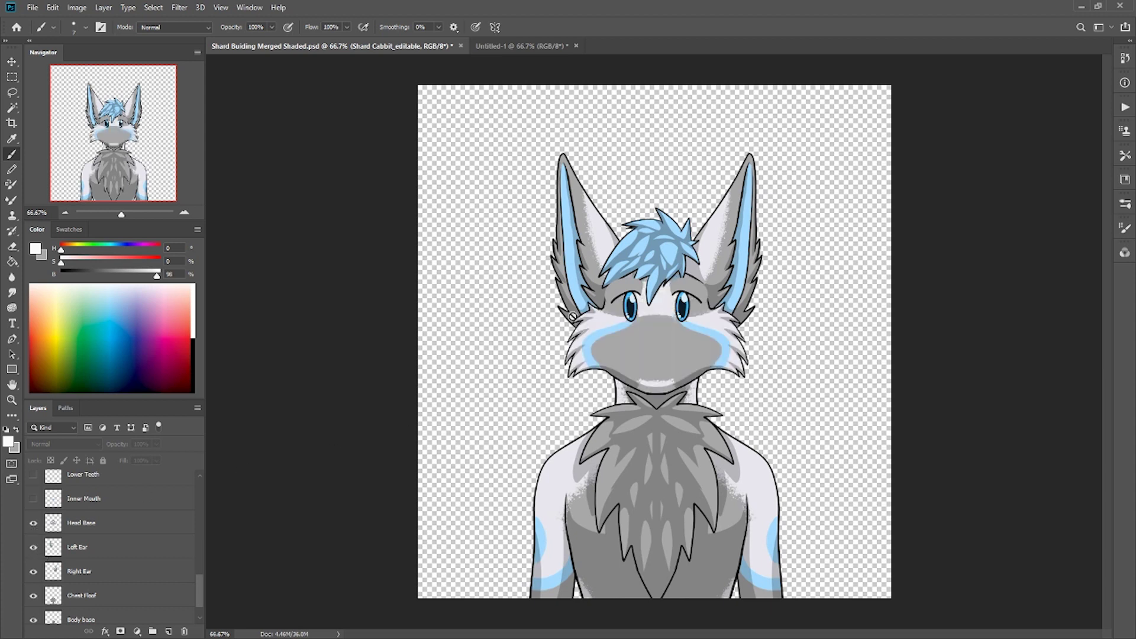
Step: Try rotating the Right Ear layer outward by about 29° around its base with Free Transform, and cancel the transformation
left_click(83, 577)
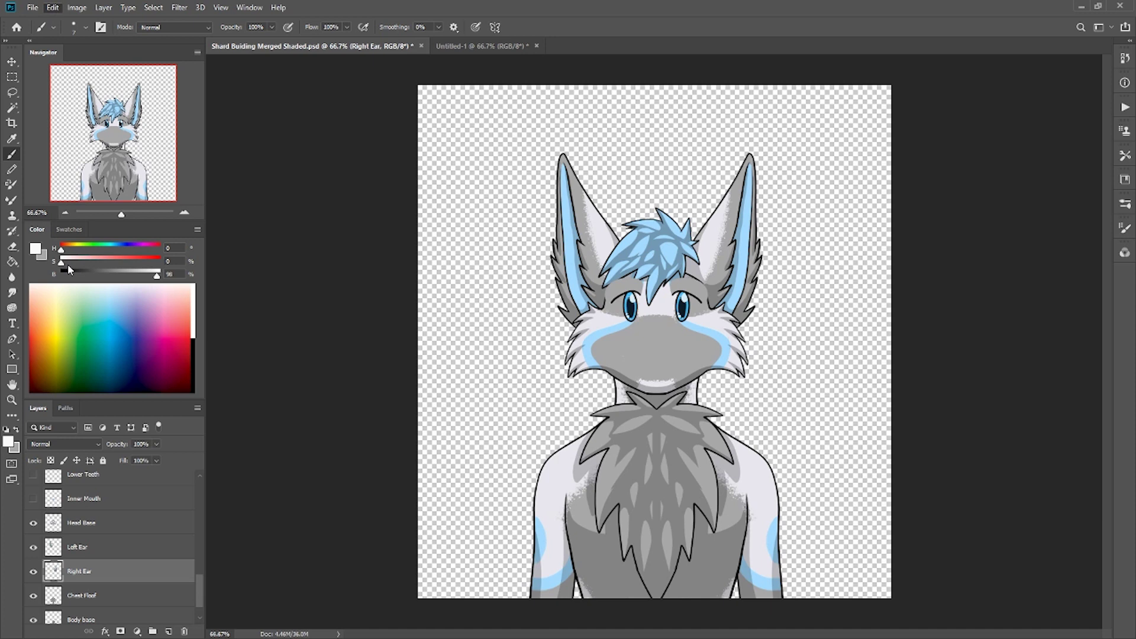
key("ctrl+t")
left_click_drag(657, 140, 629, 148)
left_click_drag(715, 248, 712, 313)
left_click_drag(621, 168, 689, 177)
left_click_drag(701, 135, 817, 129)
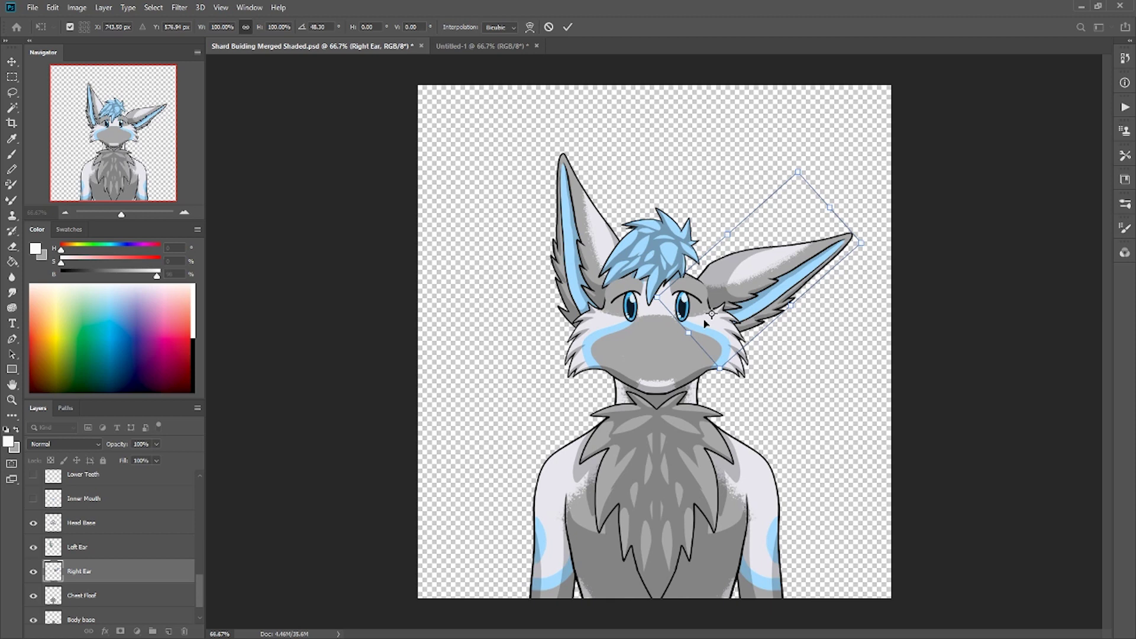
left_click_drag(797, 152, 750, 123)
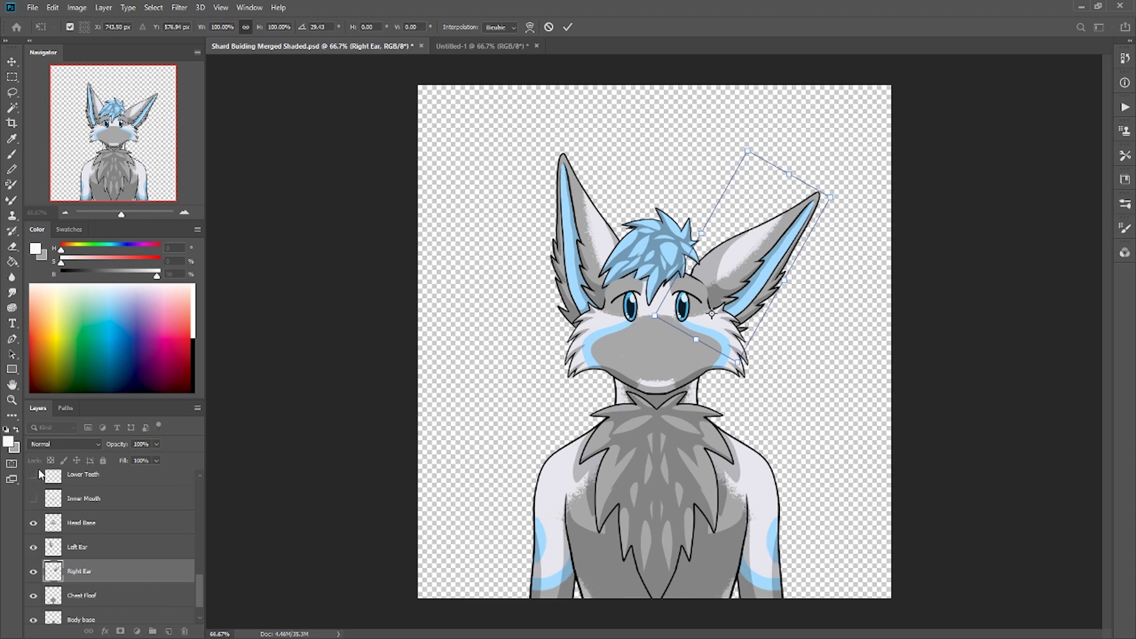
left_click(548, 26)
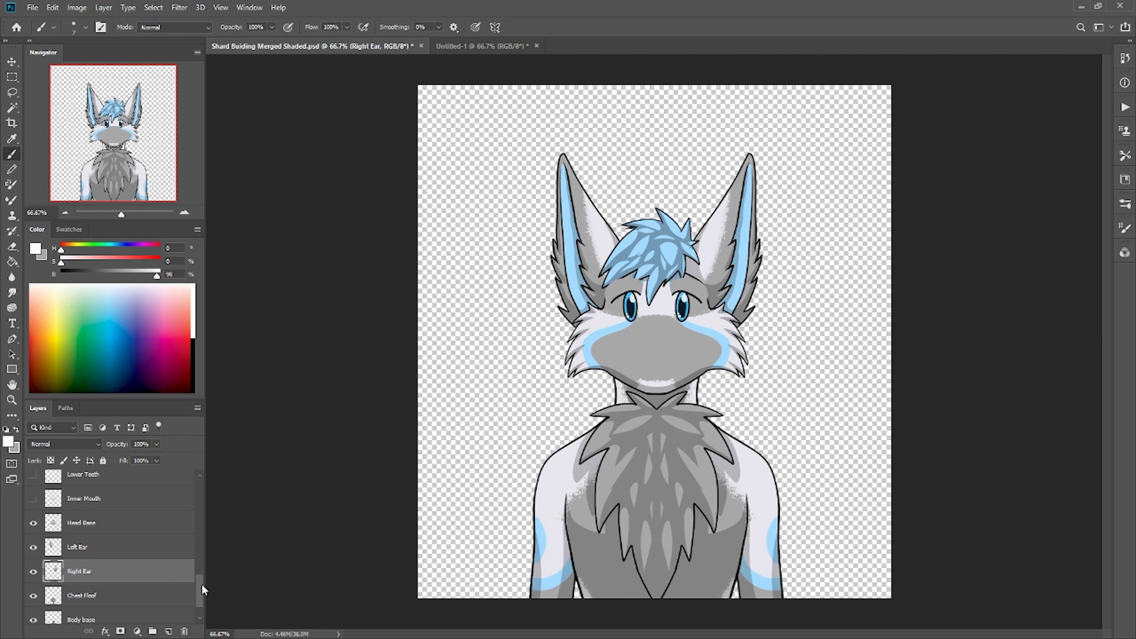
Step: Select the Hair layer and toggle its visibility to examine the hair separately from the head
left_click_drag(196, 591, 200, 525)
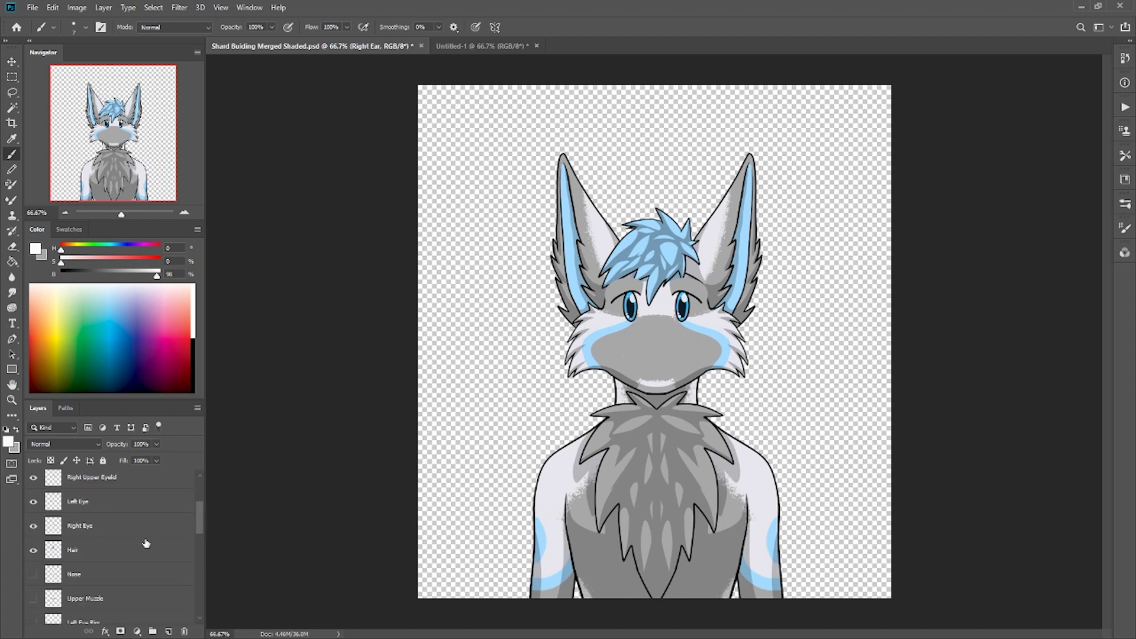
left_click(118, 550)
left_click(34, 551)
left_click(33, 551)
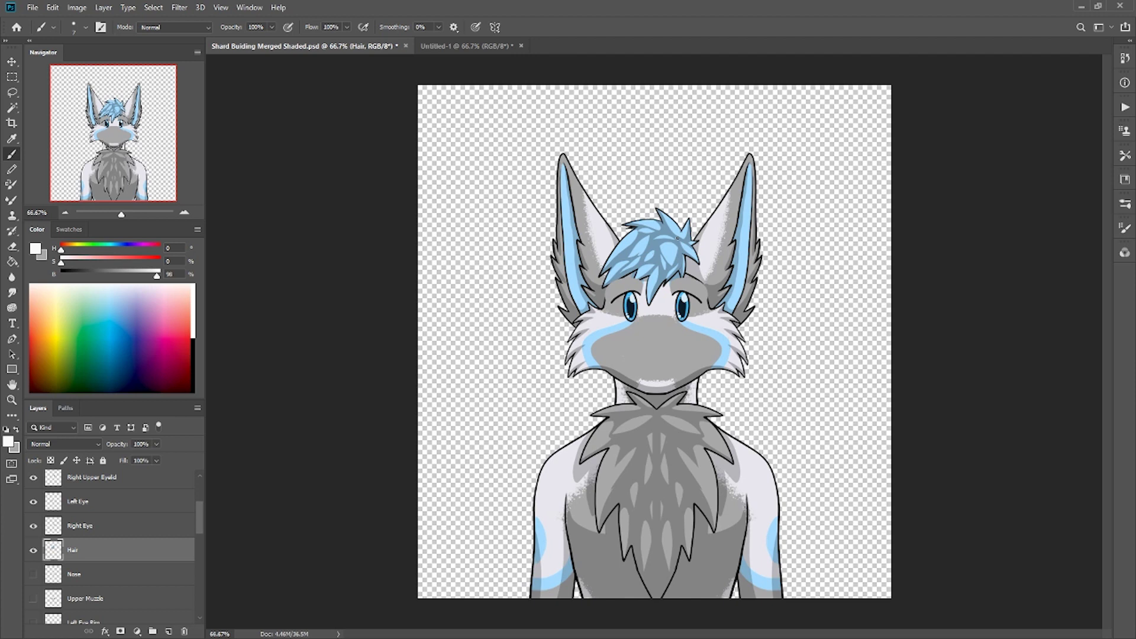
Step: Toggle the Head Base layer off and on for inspection, and make the Inner Mouth layer visible
left_click_drag(197, 526, 197, 592)
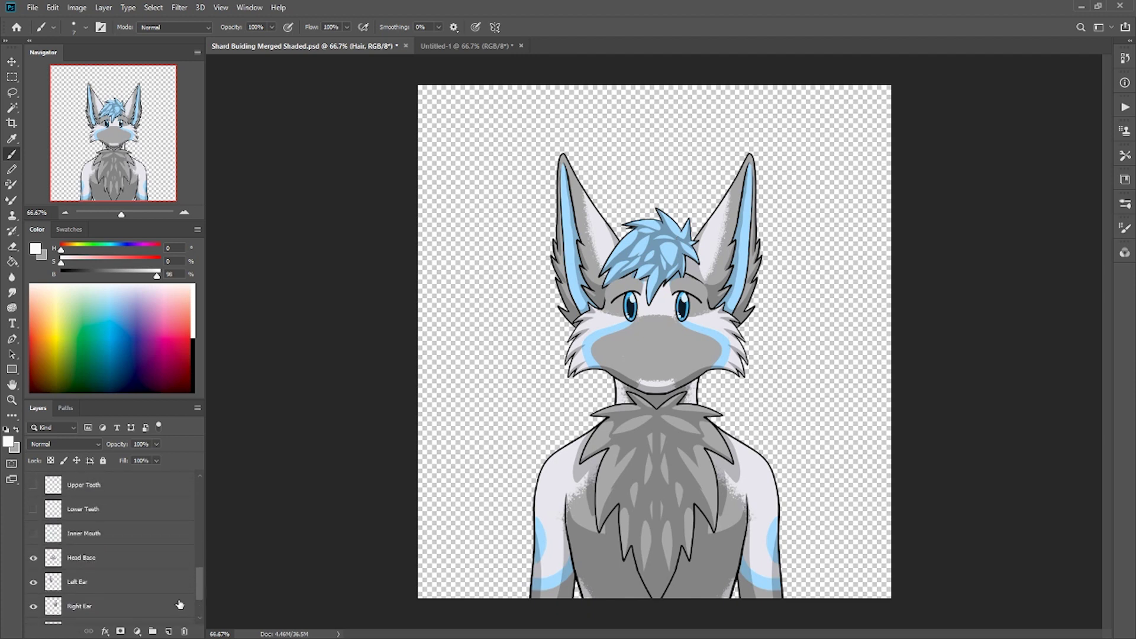
left_click(33, 559)
left_click(33, 559)
left_click(33, 539)
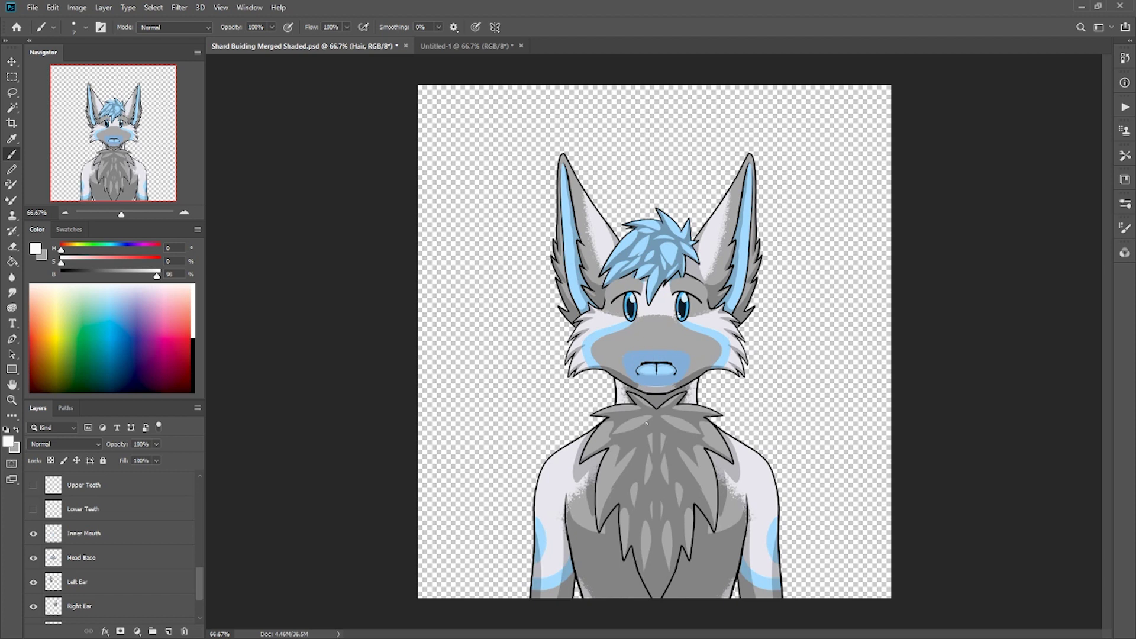
Step: Preview the Lower Jaw layer and make the Lower Teeth and Upper Teeth layers visible over the inner mouth
left_click(33, 510)
left_click(34, 510)
left_click_drag(200, 578, 196, 561)
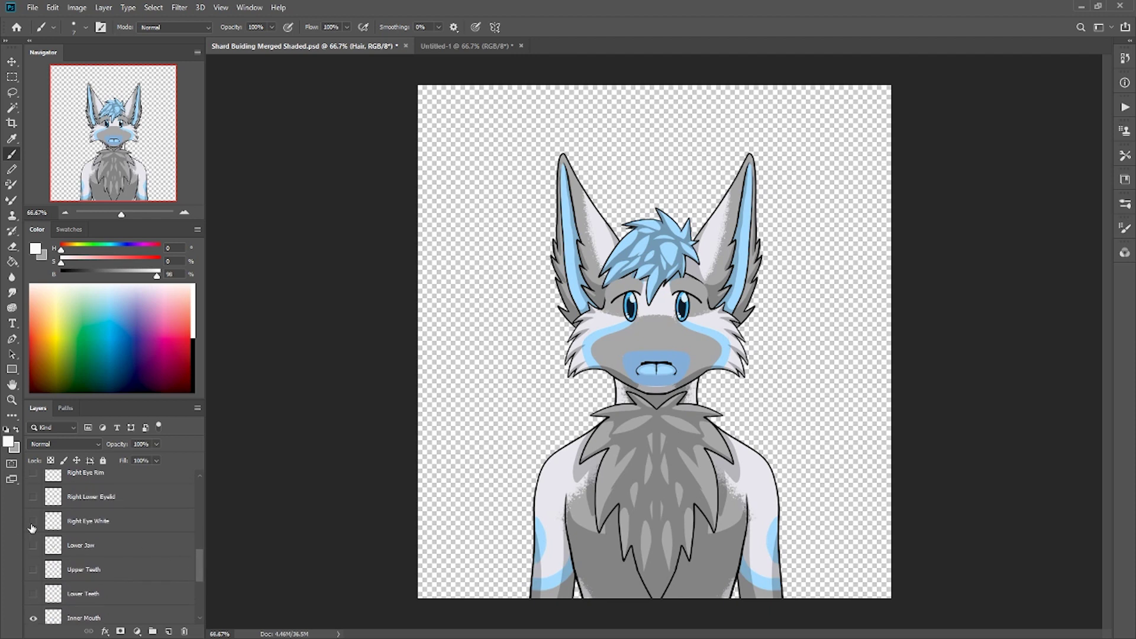
left_click(33, 549)
left_click(32, 551)
left_click(35, 551)
left_click(33, 594)
left_click(33, 595)
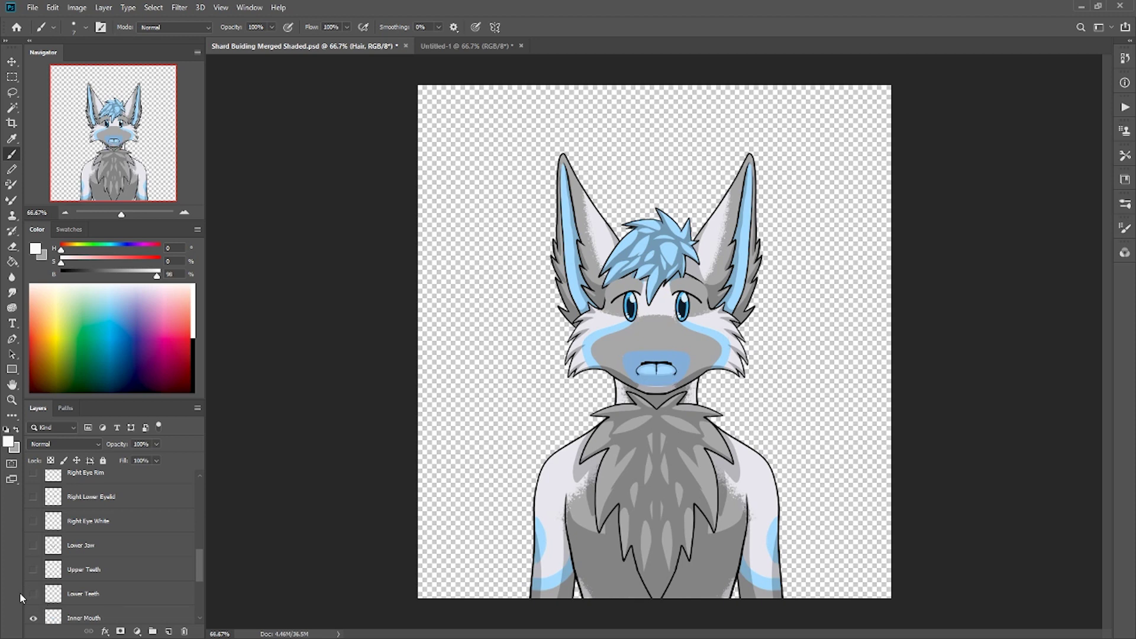
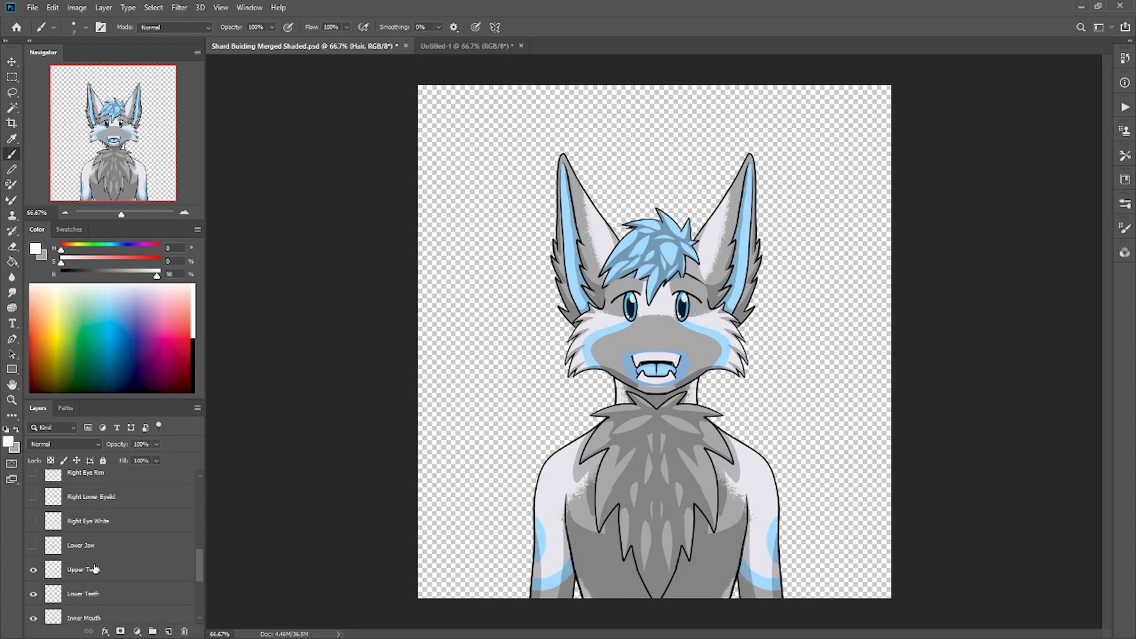
Step: Make the Lower Jaw layer visible over the teeth, toggling it to compare the mouth with and without it
left_click(34, 546)
left_click(34, 546)
left_click(34, 547)
Step: Toggle the Right Eye White and Right Lower Eyelid layers on and off to check them
left_click(33, 522)
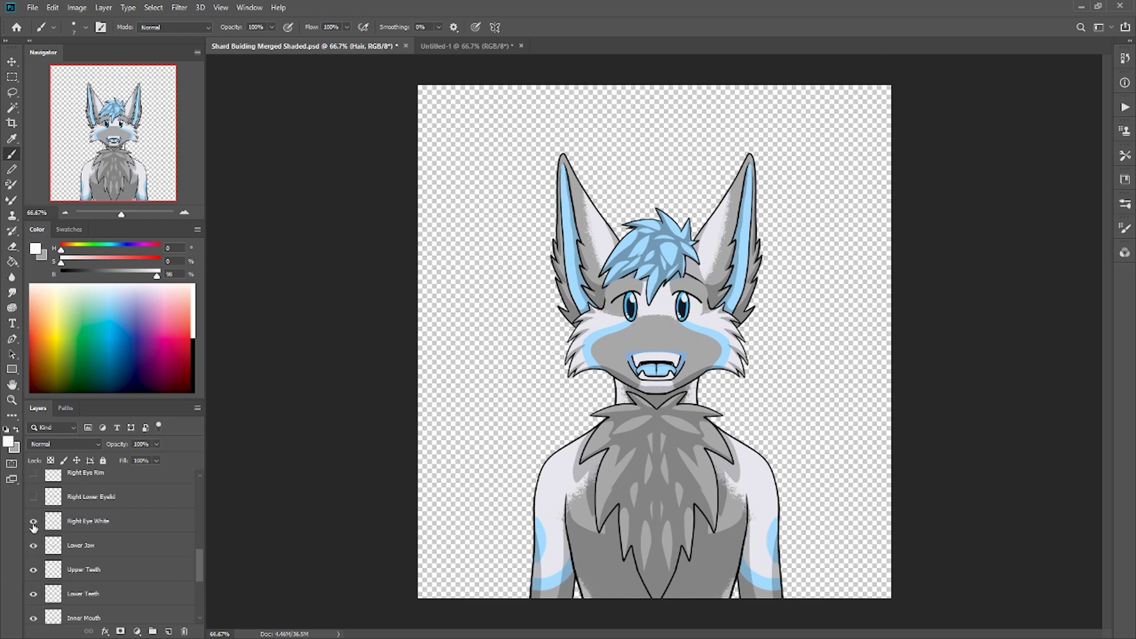
left_click(33, 498)
left_click(33, 497)
left_click(33, 521)
Step: Make the Upper Muzzle and Nose layers visible
left_click_drag(198, 567, 197, 545)
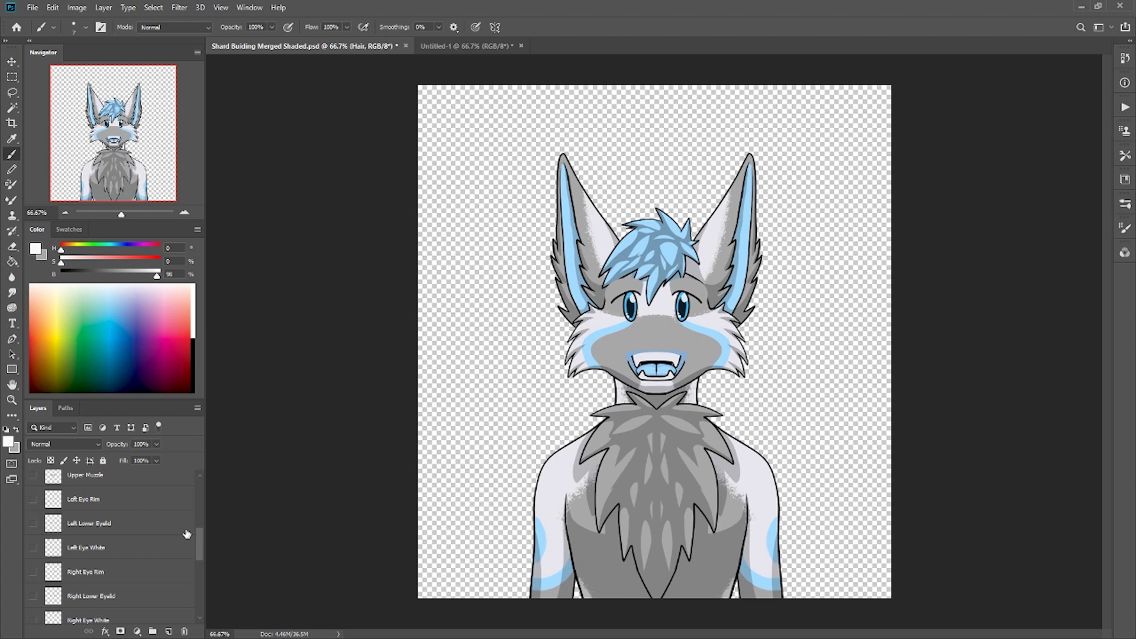
left_click_drag(199, 549, 200, 531)
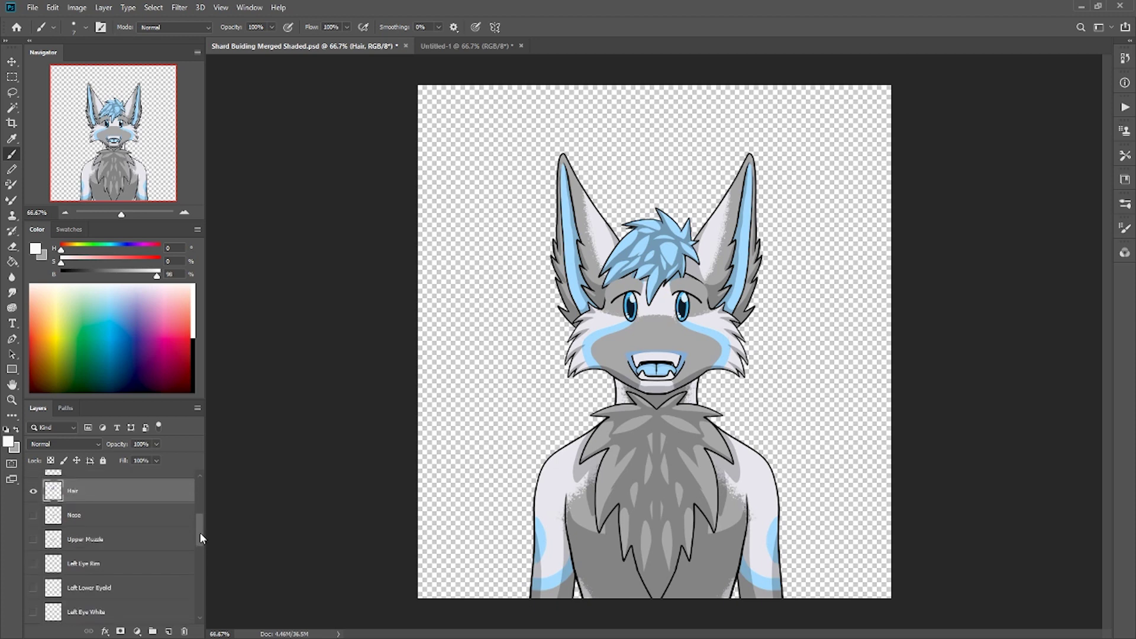
left_click(34, 541)
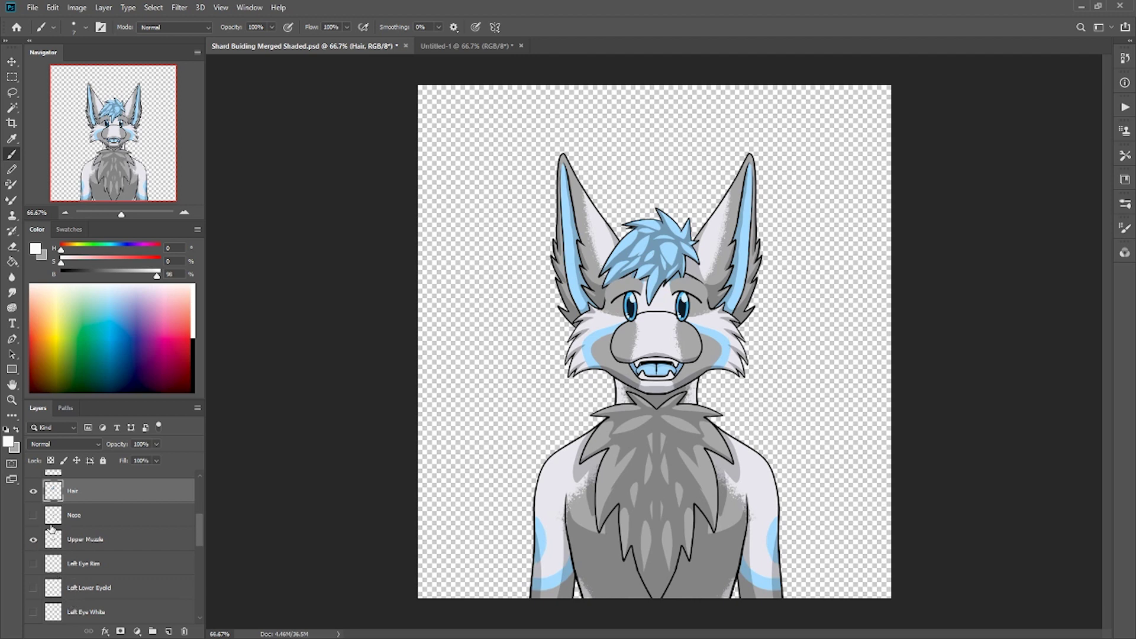
left_click(33, 516)
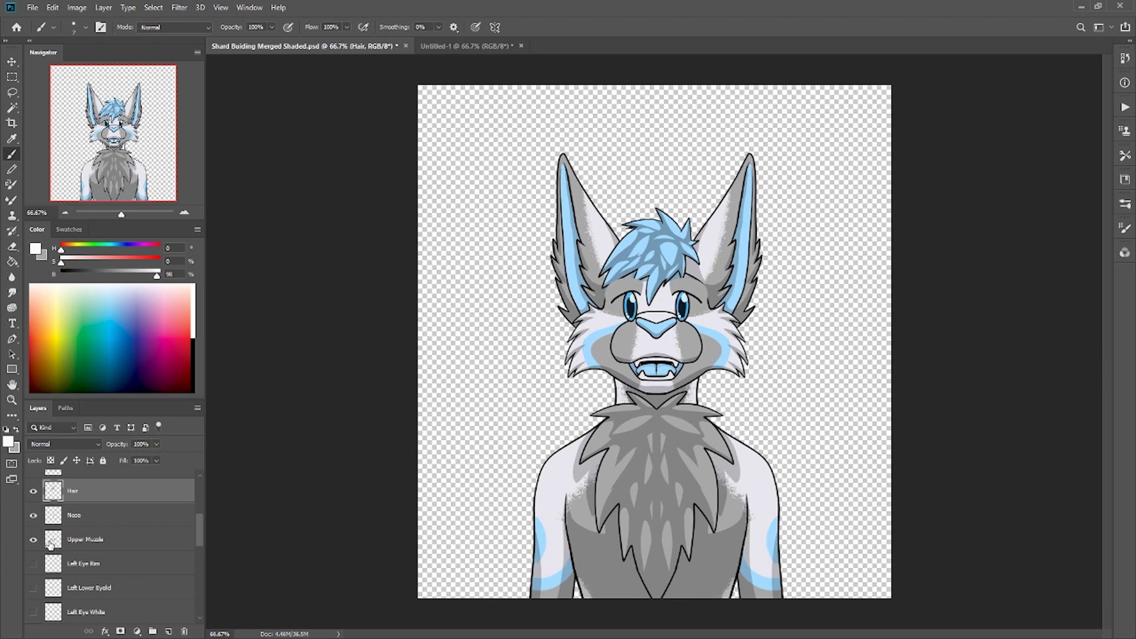
Step: Hide both upper eyelid layers and show the left and right eye whites, leaving the eye rims and lower eyelids hidden
left_click_drag(197, 538, 197, 520)
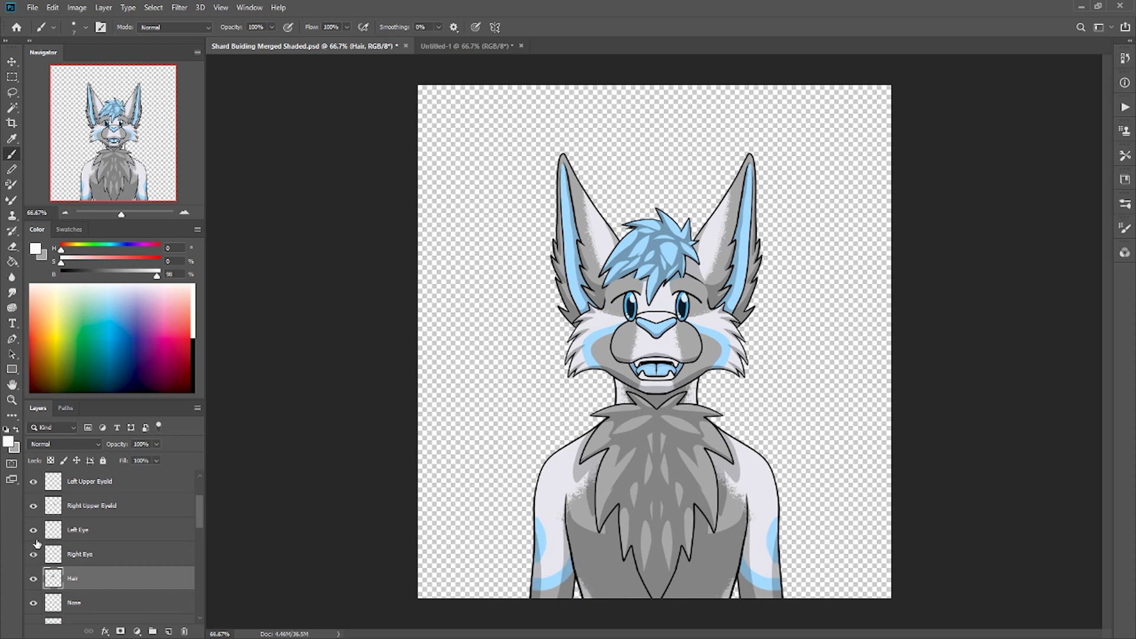
scroll(149, 510, "up", 1)
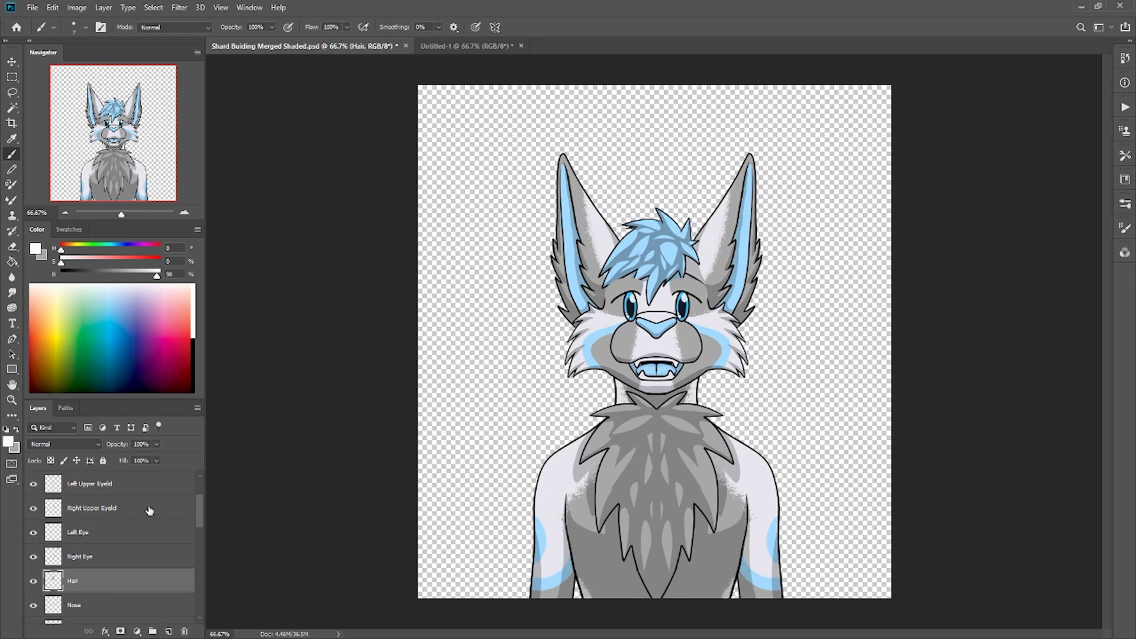
left_click(33, 508)
left_click_drag(199, 512, 200, 553)
left_click(33, 565)
left_click(33, 589)
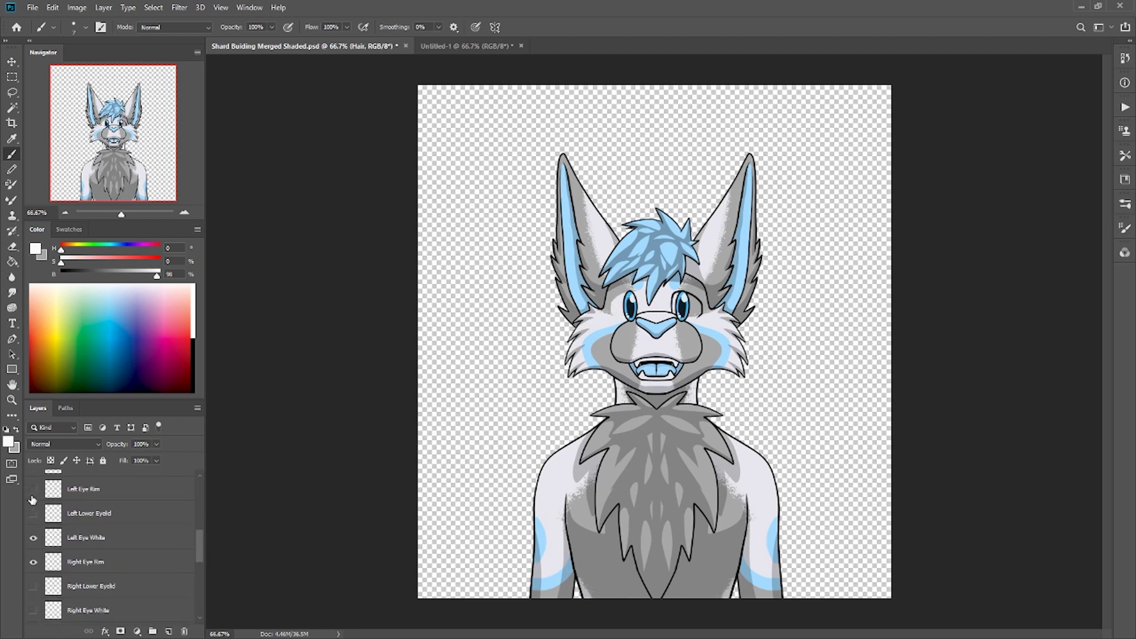
left_click(33, 562)
left_click(33, 588)
left_click(33, 587)
left_click(33, 612)
Step: Get a close-up of the face and toggle the Left Upper Eyelid layer on and off to check it
left_click_drag(200, 554, 198, 580)
left_click_drag(127, 217, 133, 218)
left_click_drag(368, 307, 240, 432)
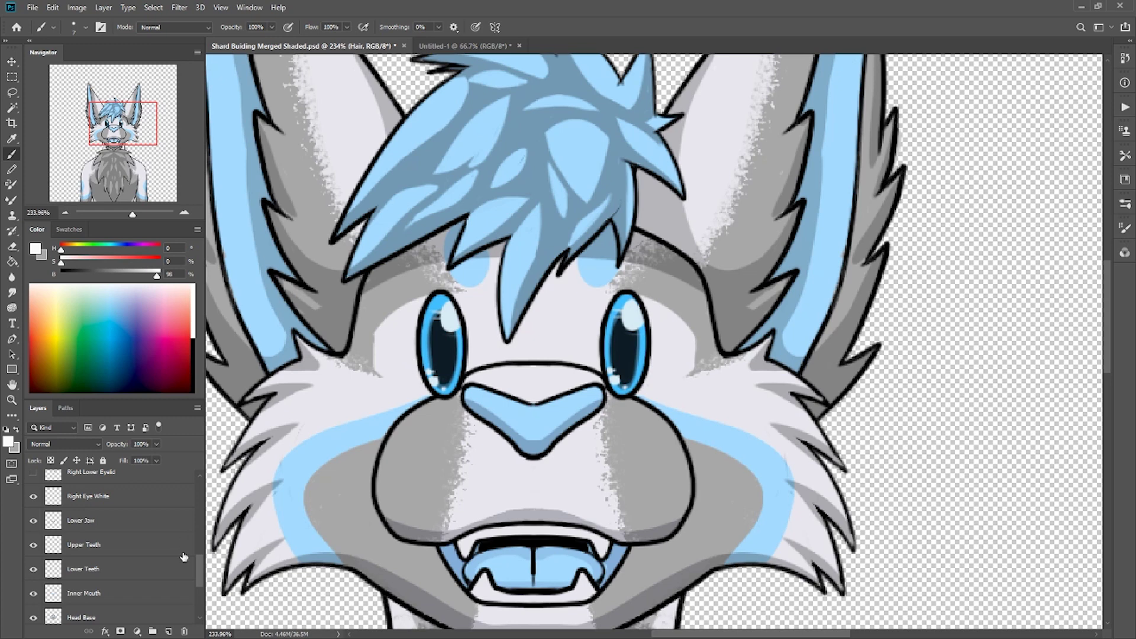
left_click_drag(198, 586, 193, 502)
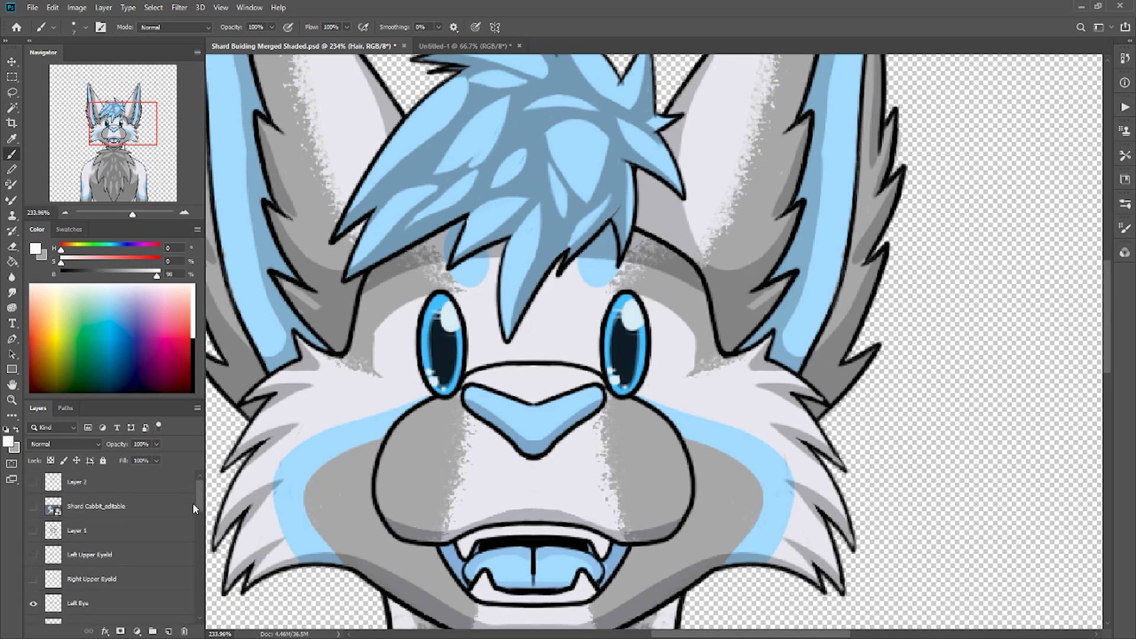
left_click(34, 557)
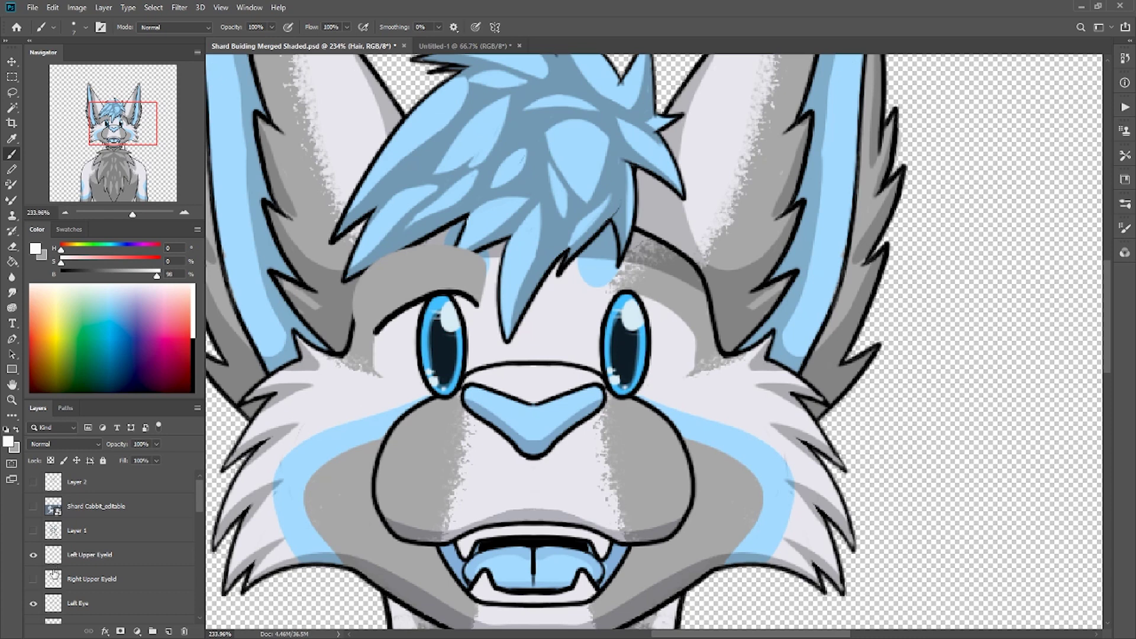
left_click_drag(199, 503, 198, 553)
left_click(33, 494)
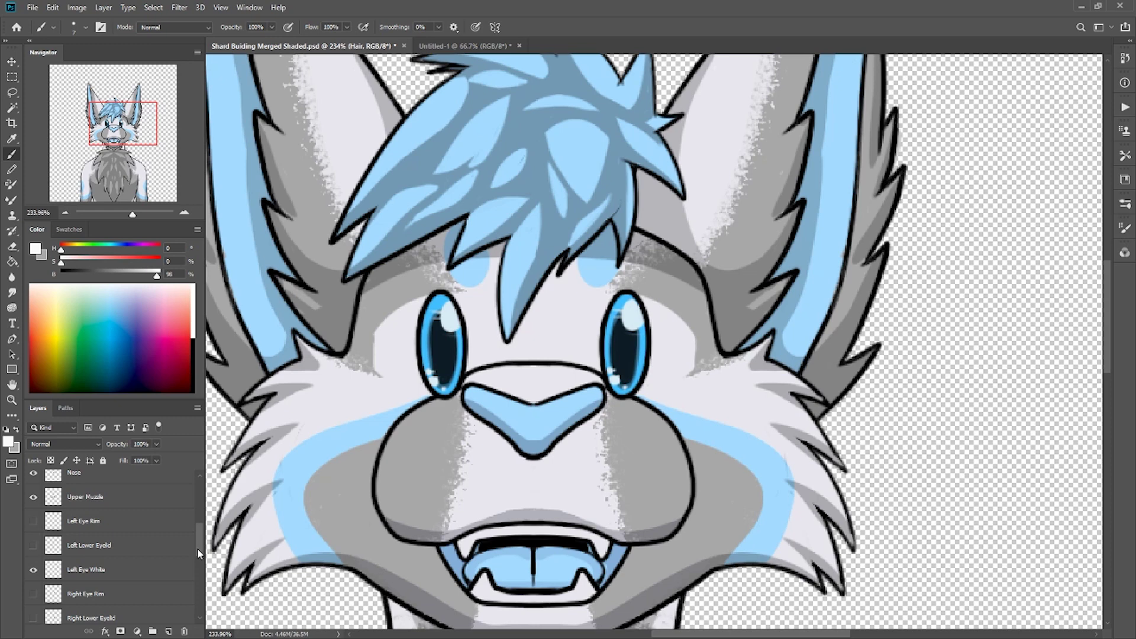
Step: Make the eye rim, lower eyelid and upper eyelid layers of both eyes visible
scroll(194, 556, "down", 2)
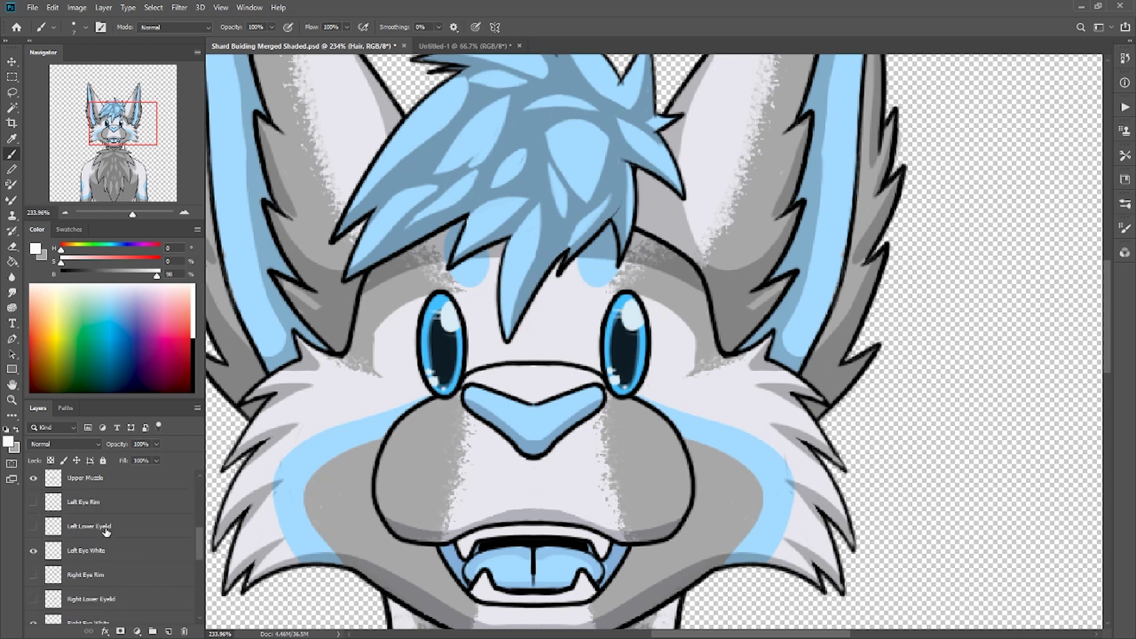
left_click(35, 504)
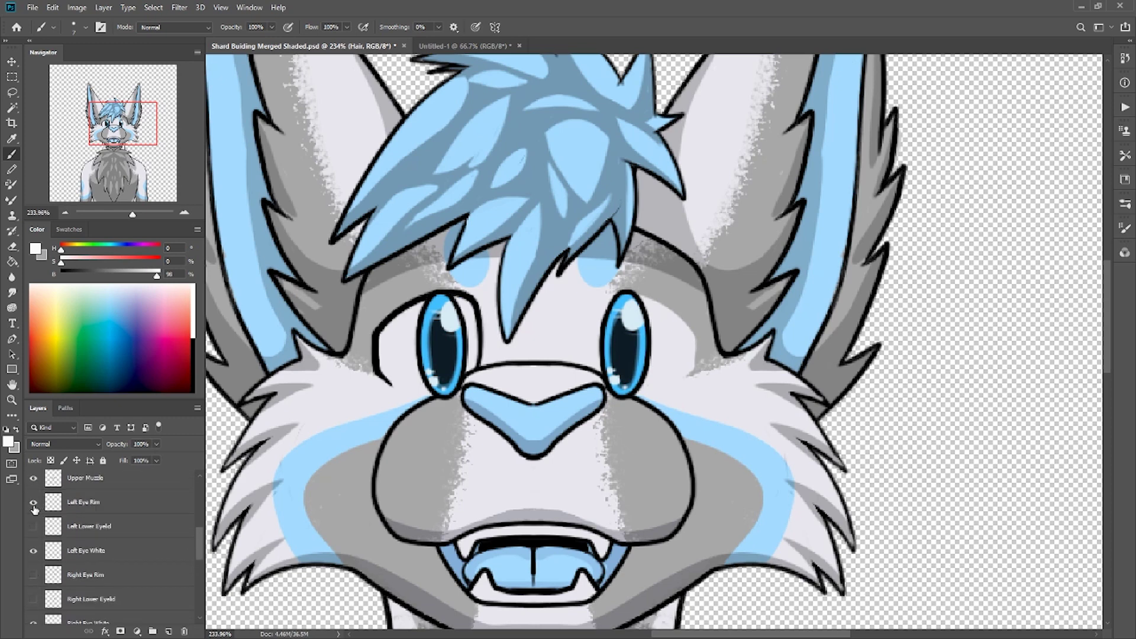
left_click(33, 575)
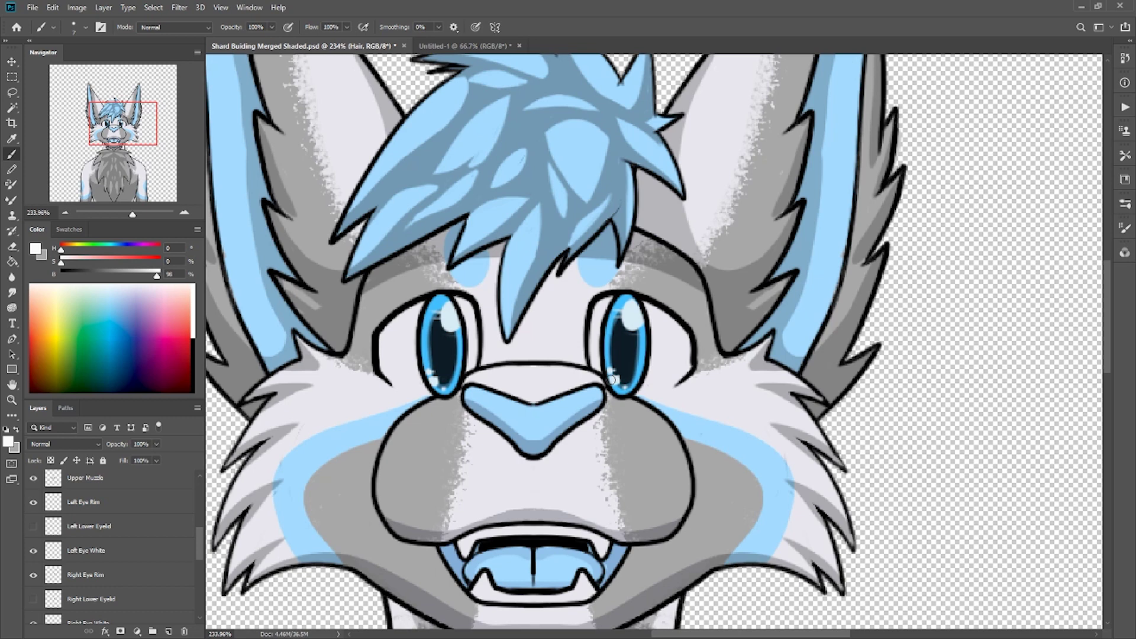
left_click(33, 526)
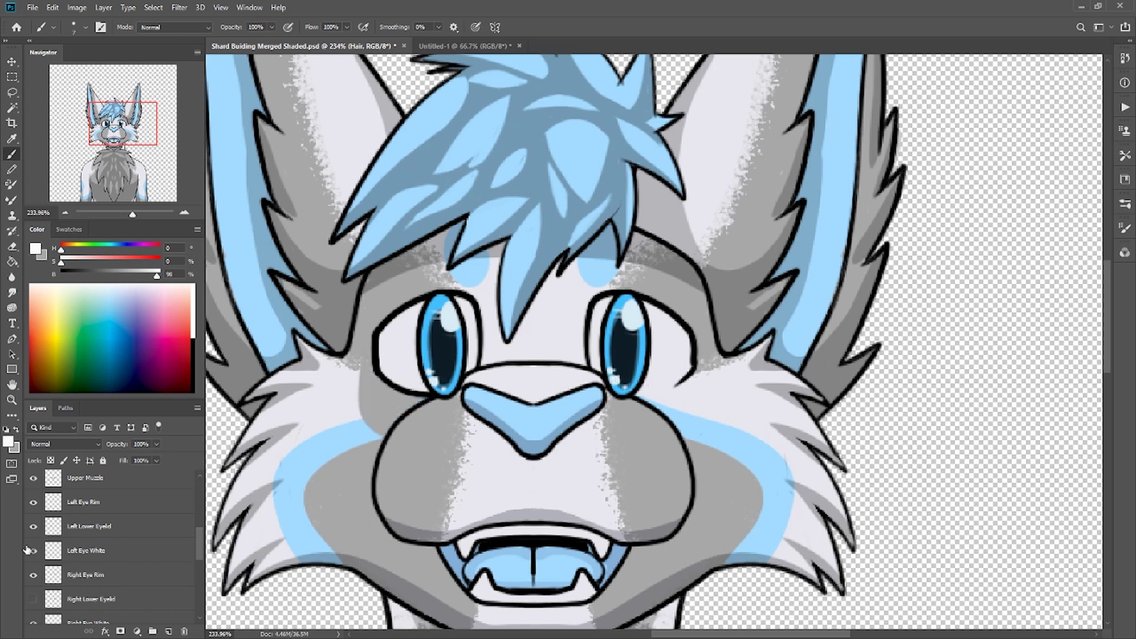
left_click(33, 599)
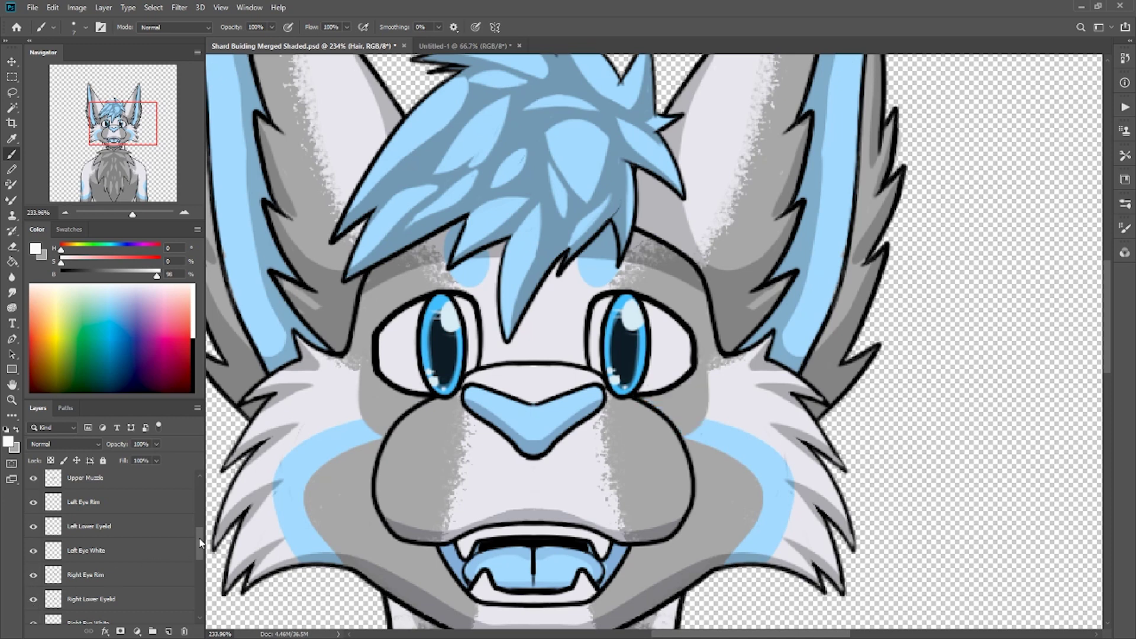
left_click_drag(200, 542, 199, 511)
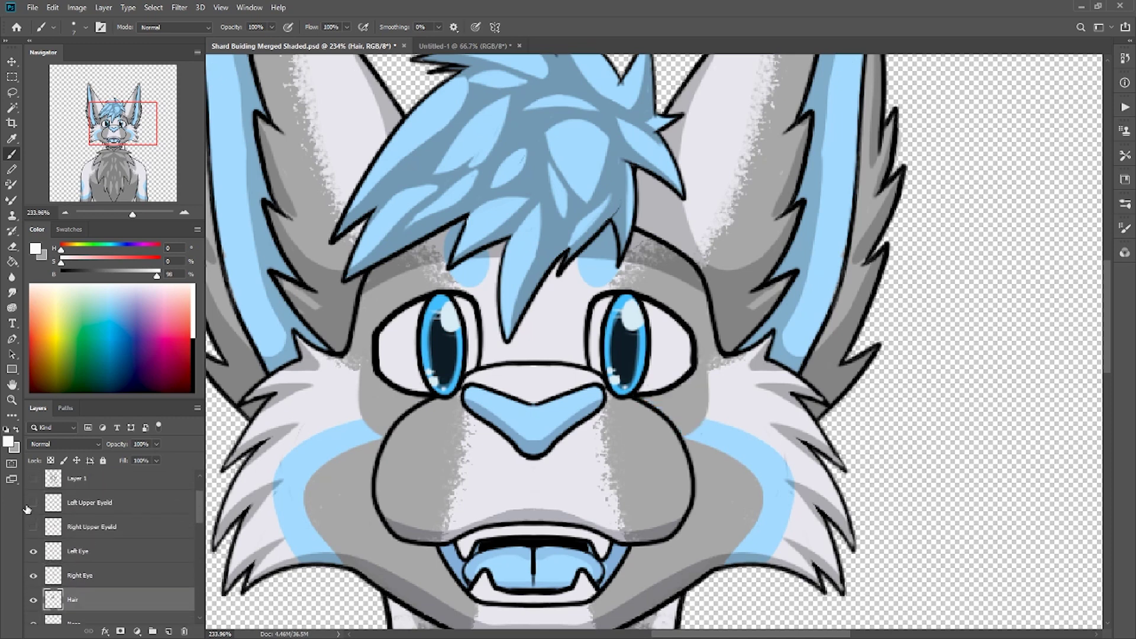
left_click(33, 502)
left_click(33, 526)
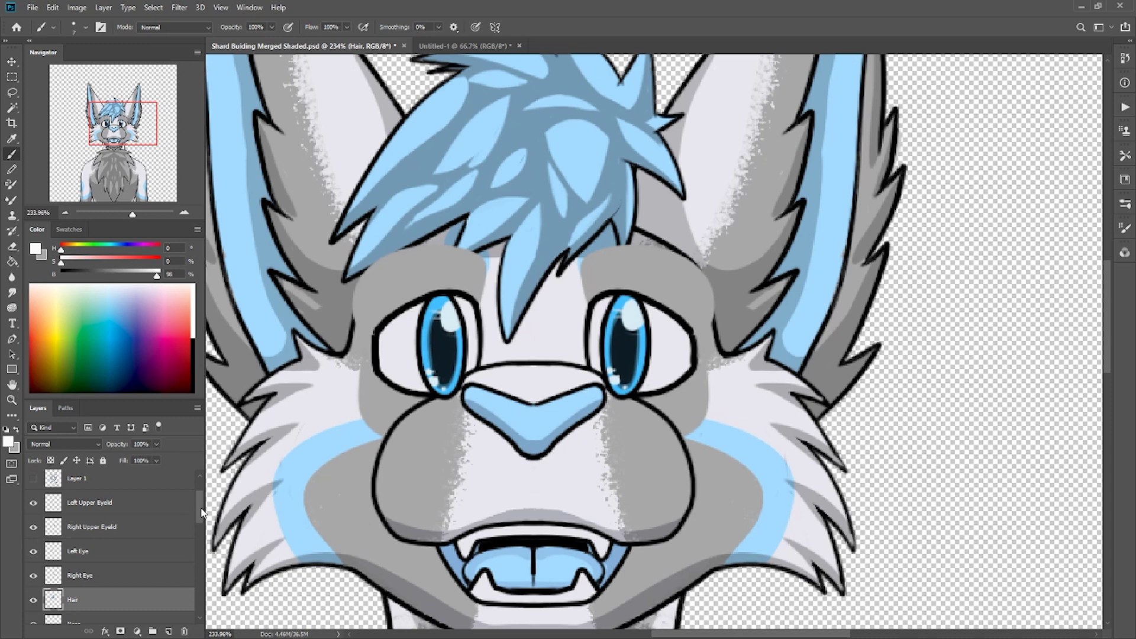
Step: Hide all the character part layers, from the upper eyelids down to Back Tuft, leaving the canvas empty
scroll(199, 513, "up", 1)
left_click_drag(33, 514, 34, 611)
scroll(199, 517, "down", 5)
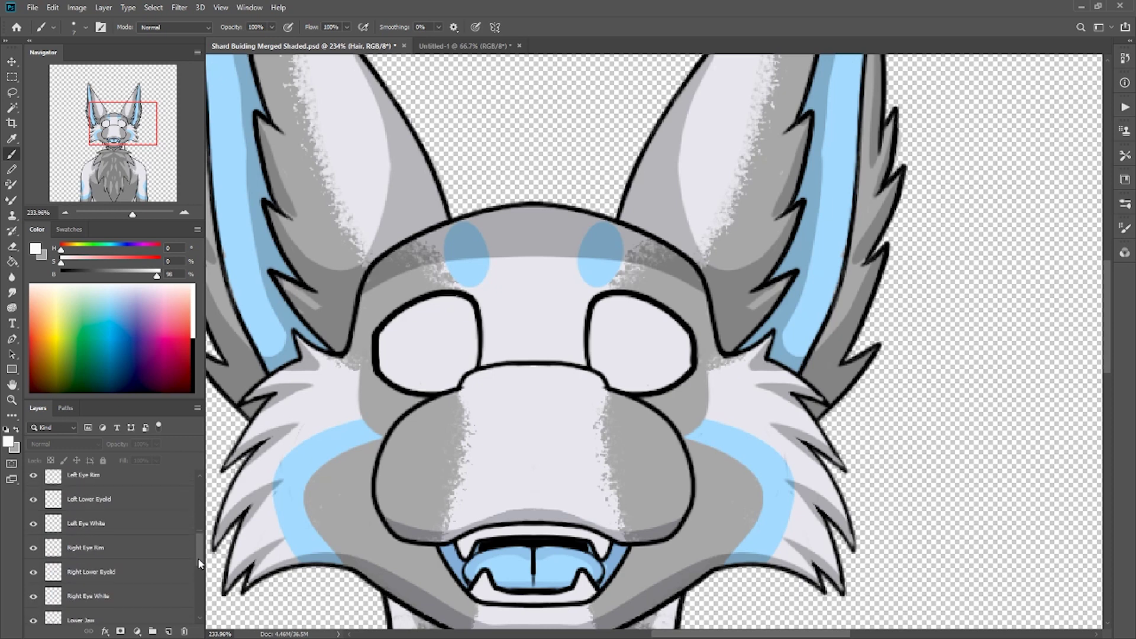
left_click_drag(33, 515, 33, 611)
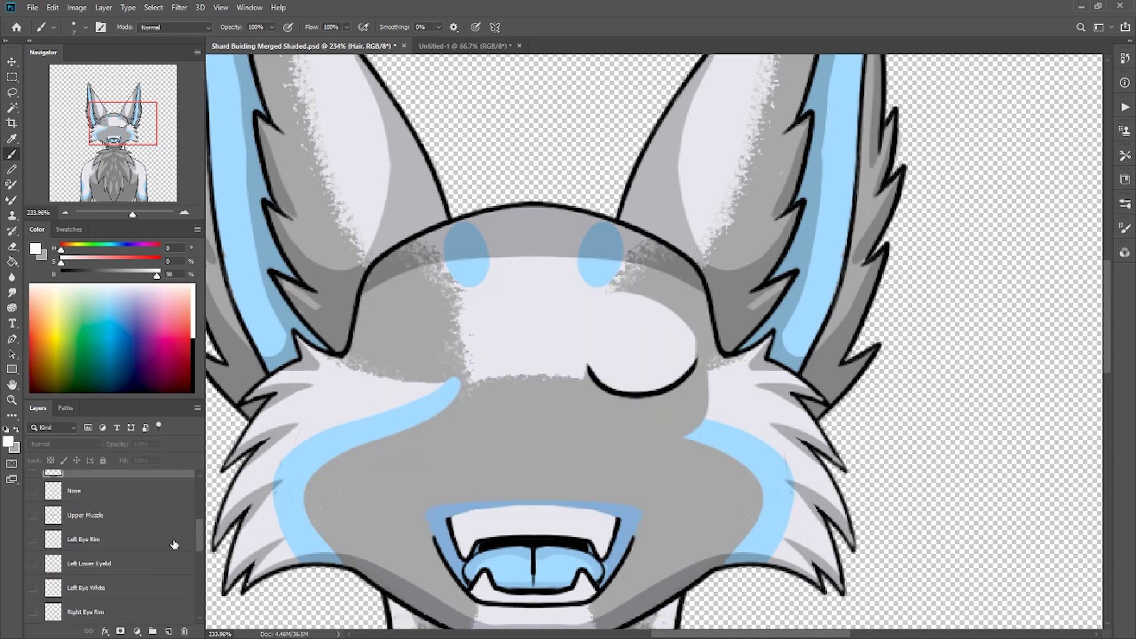
scroll(200, 550, "down", 7)
scroll(199, 579, "up", 3)
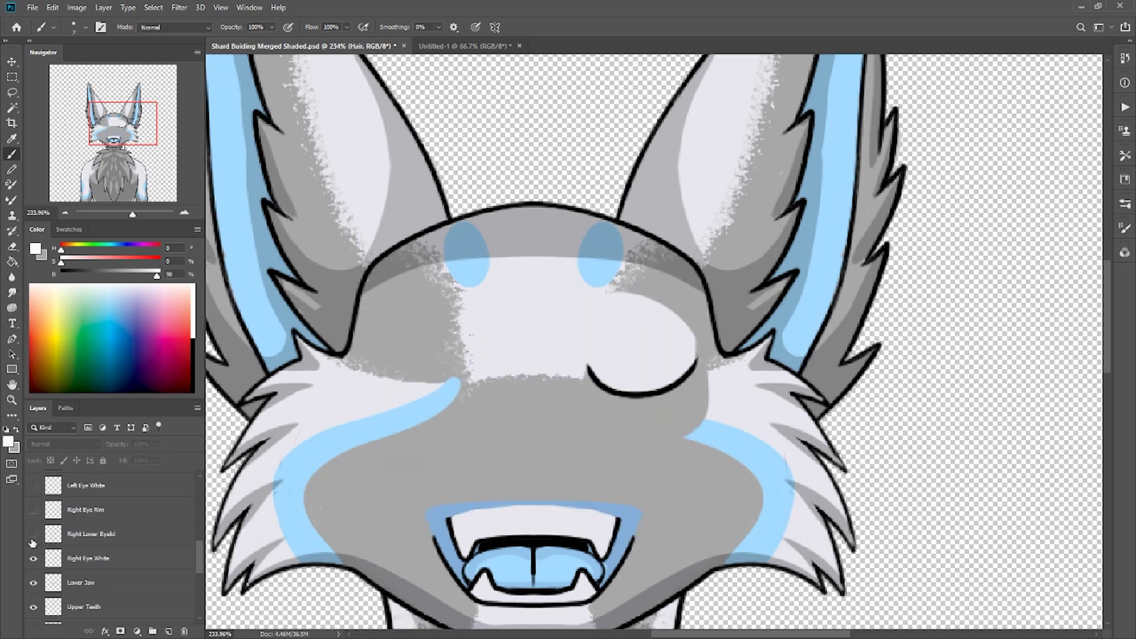
left_click_drag(32, 535, 33, 612)
scroll(203, 568, "down", 4)
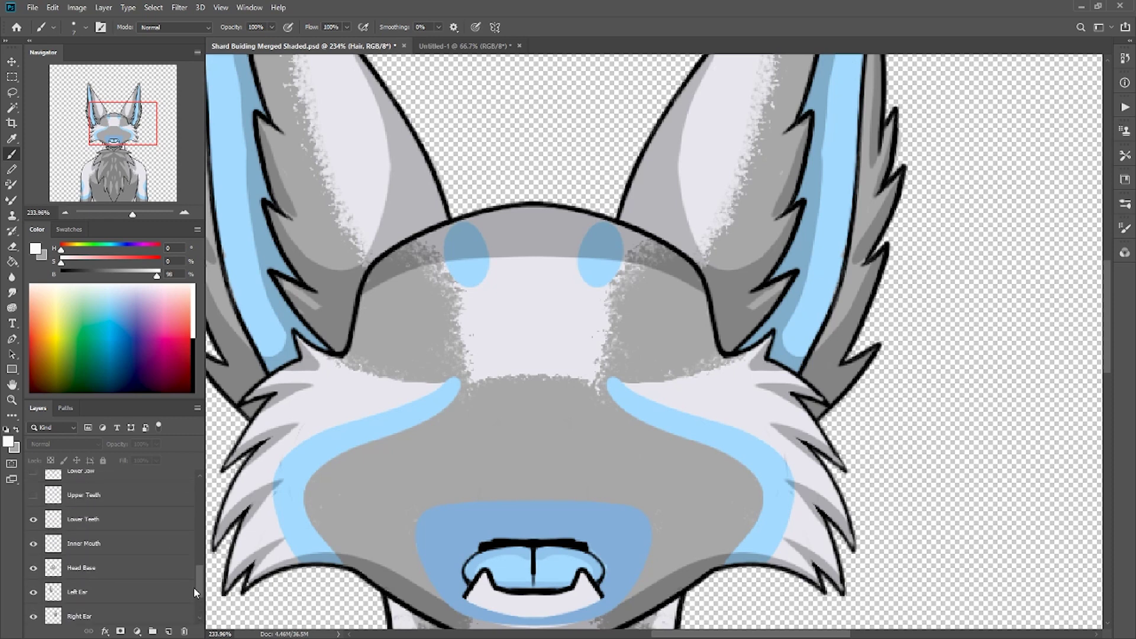
left_click_drag(31, 621, 32, 474)
scroll(33, 615, "down", 3)
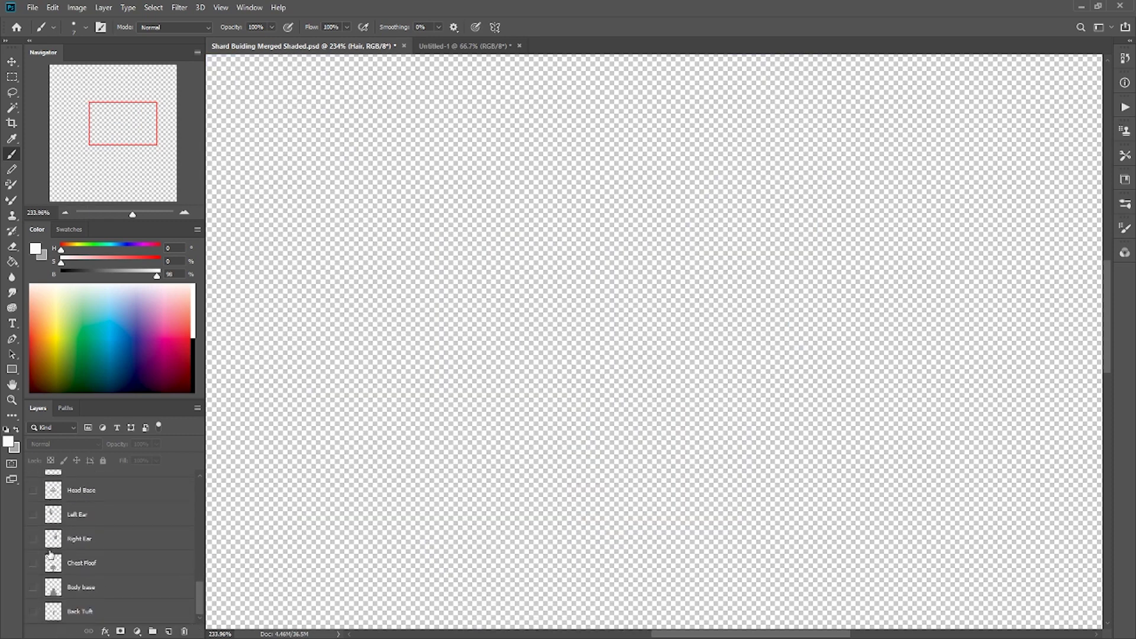
Step: Show the Layer 1 body sketch and raise its opacity to 91%
scroll(200, 588, "up", 2)
left_click_drag(200, 589, 194, 491)
left_click(34, 533)
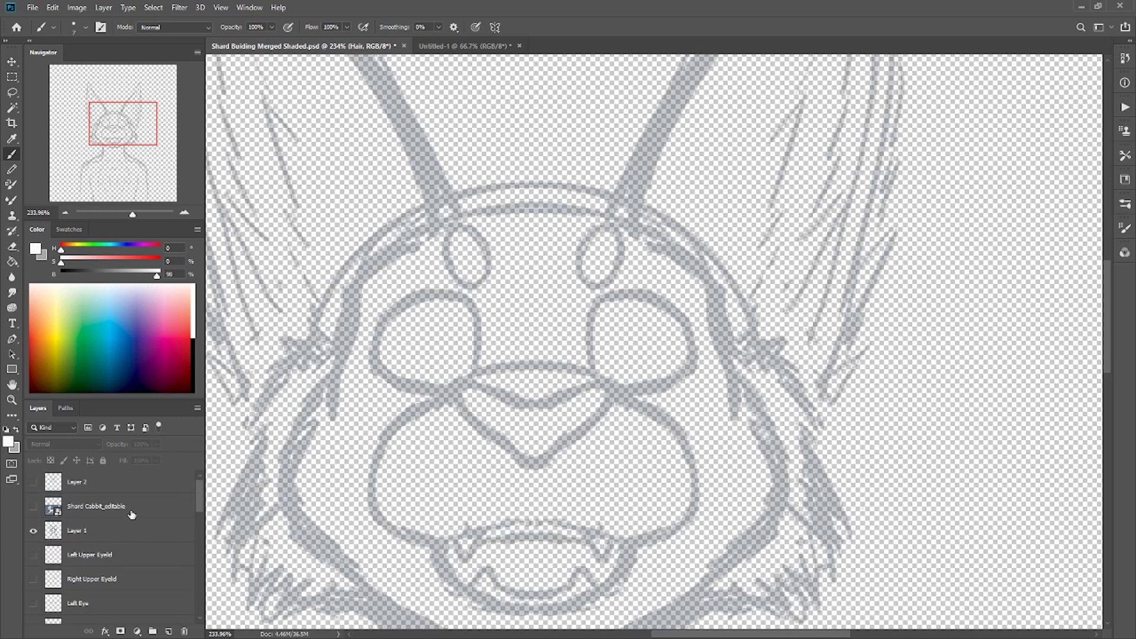
left_click(119, 540)
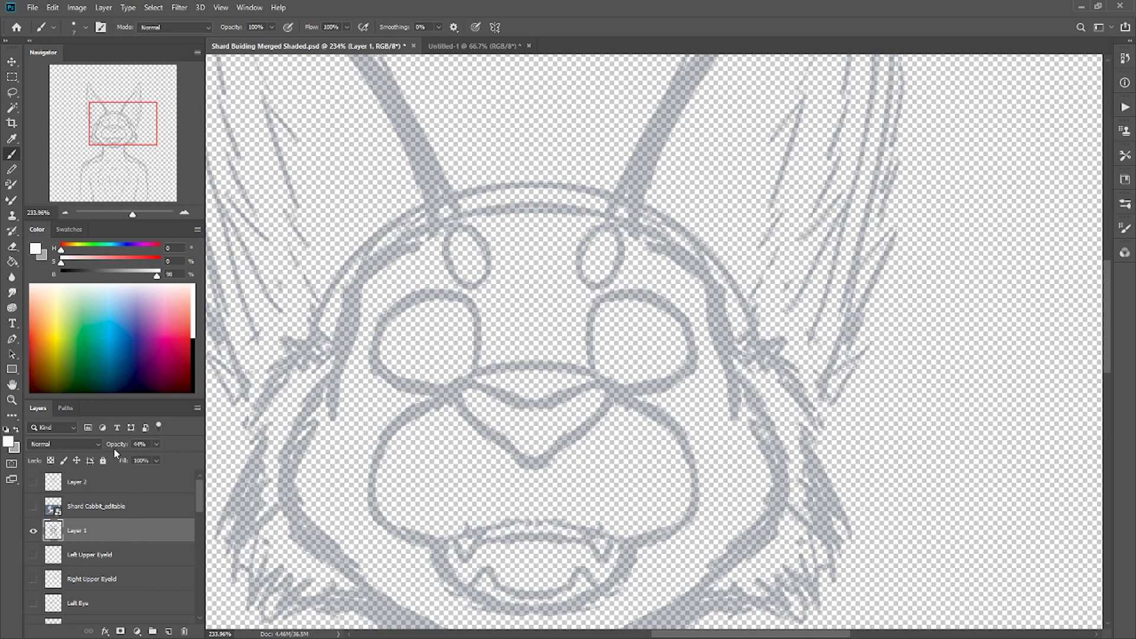
left_click_drag(128, 445, 155, 444)
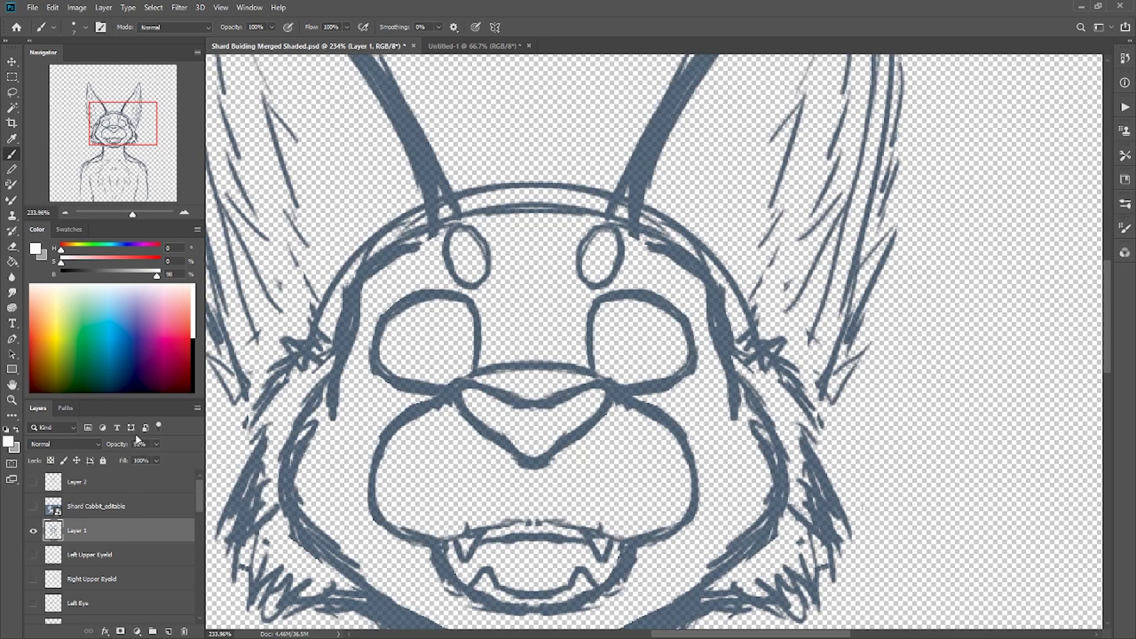
Step: Show Layer 2 with the hair and eye sketch over the body sketch and set its opacity to 100%
scroll(360, 456, "down", 5)
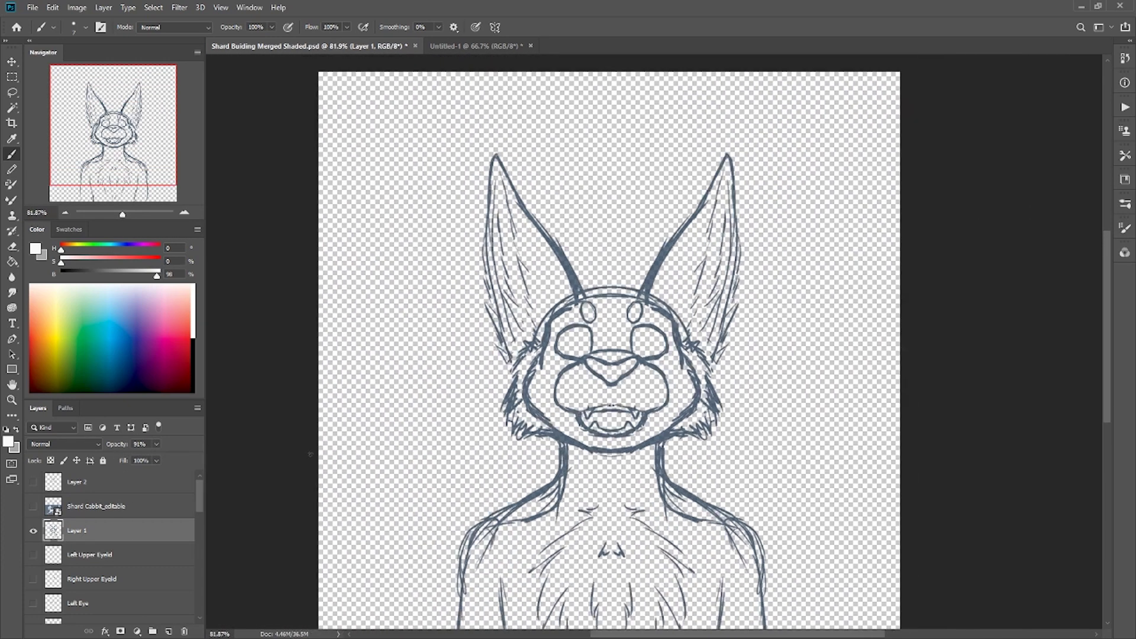
left_click_drag(360, 456, 345, 388)
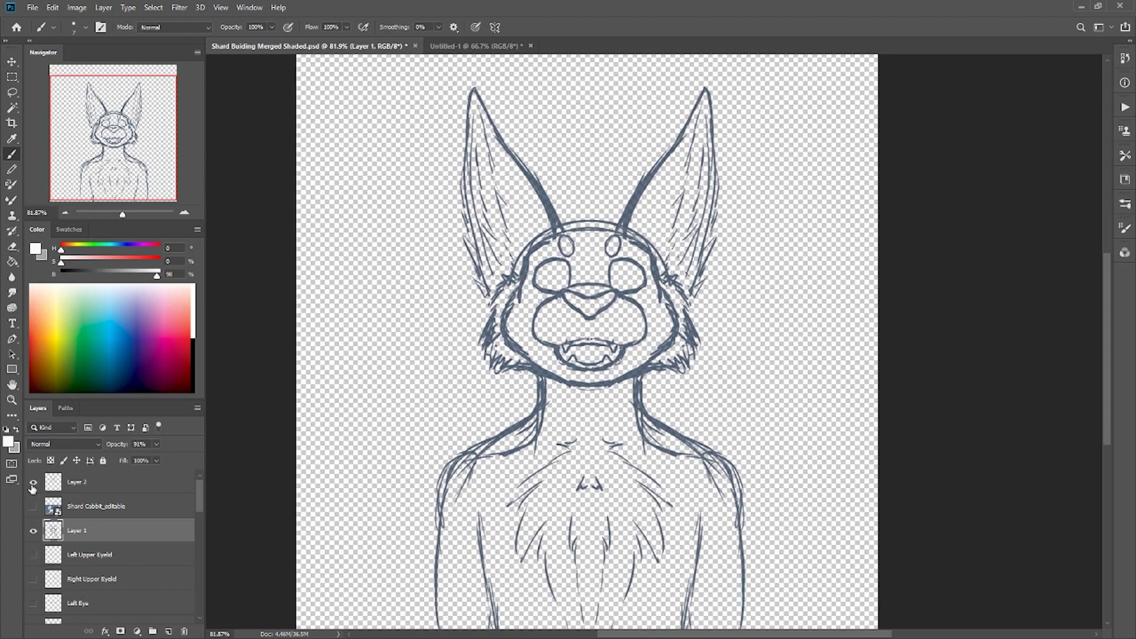
left_click(33, 484)
left_click(105, 488)
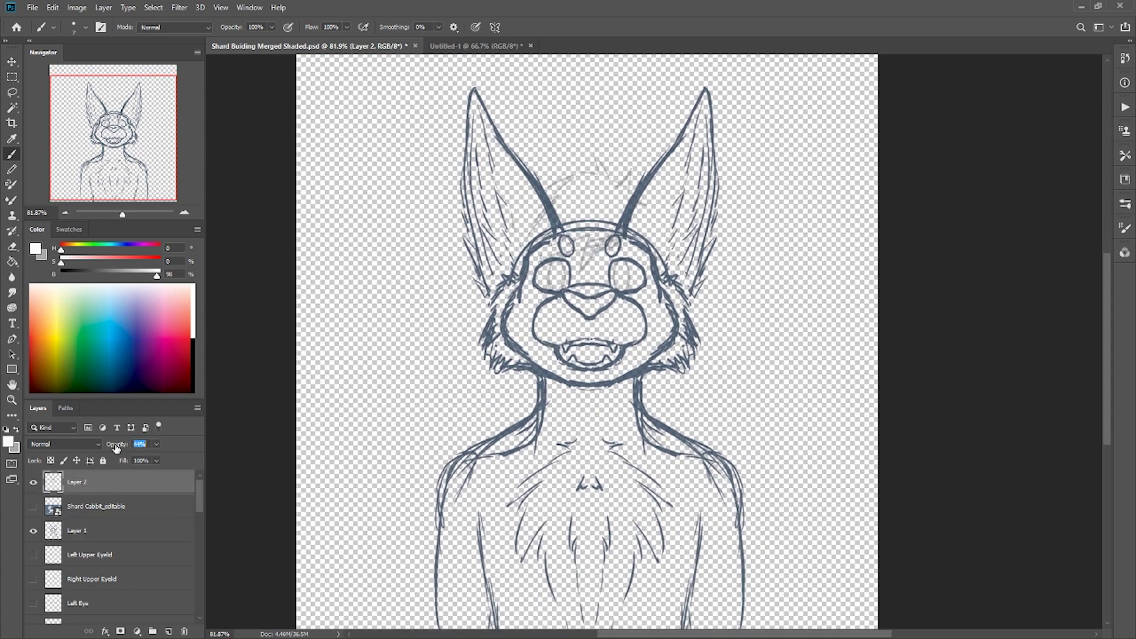
left_click_drag(117, 447, 207, 451)
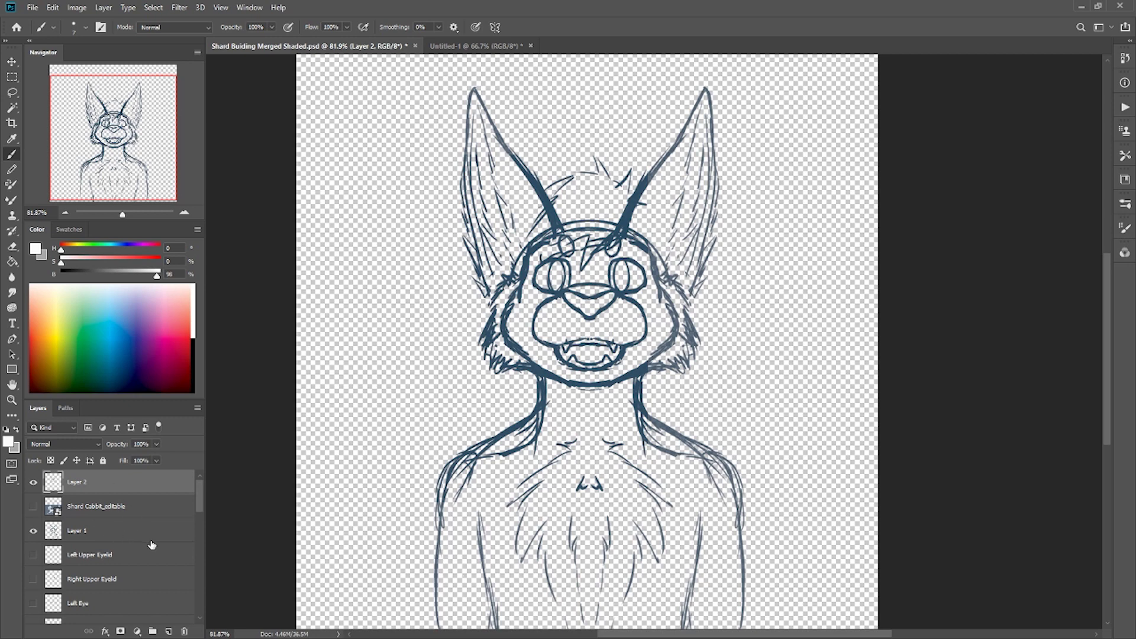
Step: Toggle Layer 1 and Layer 2 off and on in turn to compare the two sketches
left_click(99, 533)
left_click(33, 531, "alt")
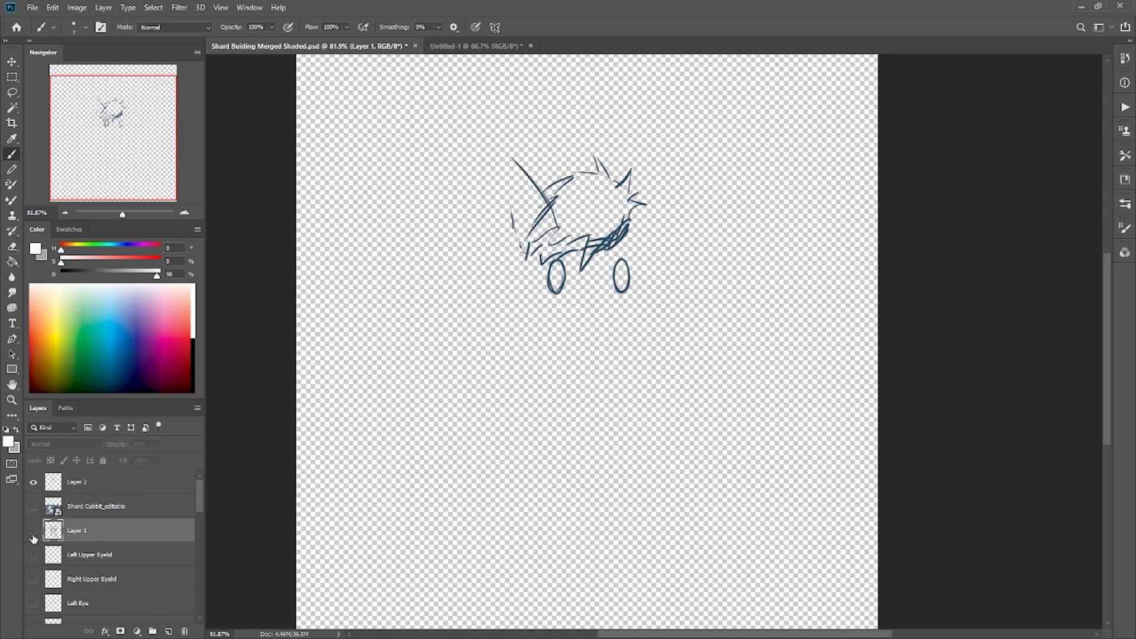
left_click(33, 531, "alt")
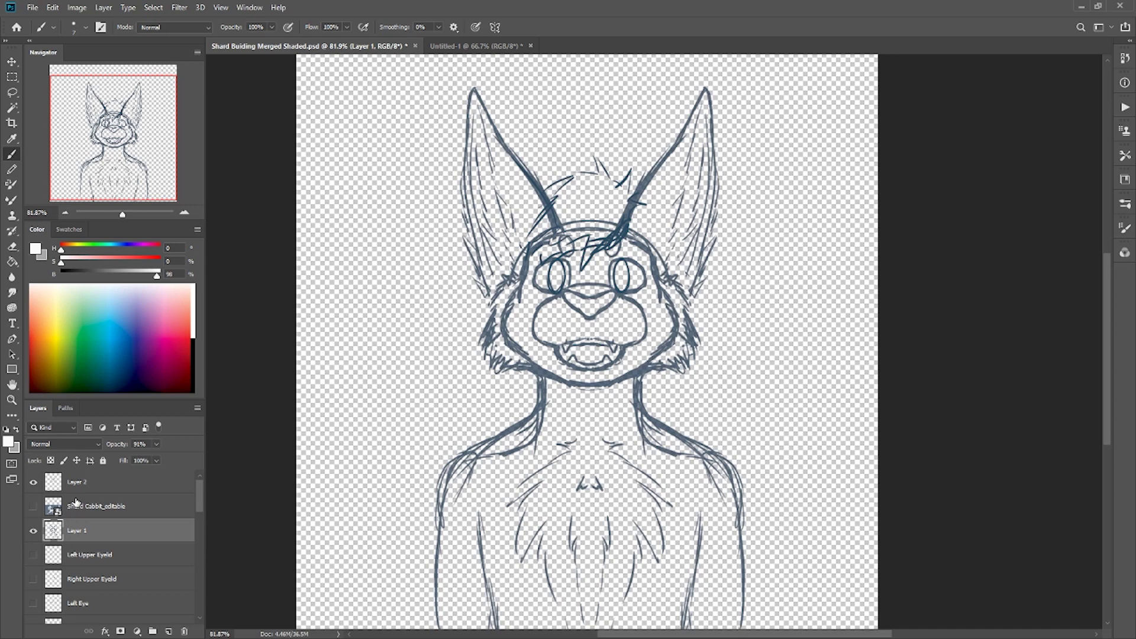
left_click(33, 482)
left_click(34, 482)
Step: Add two new layers above Layer 1 and outline the right-hand ear in black on the upper one, extending its base over the face
scroll(385, 341, "up", 3)
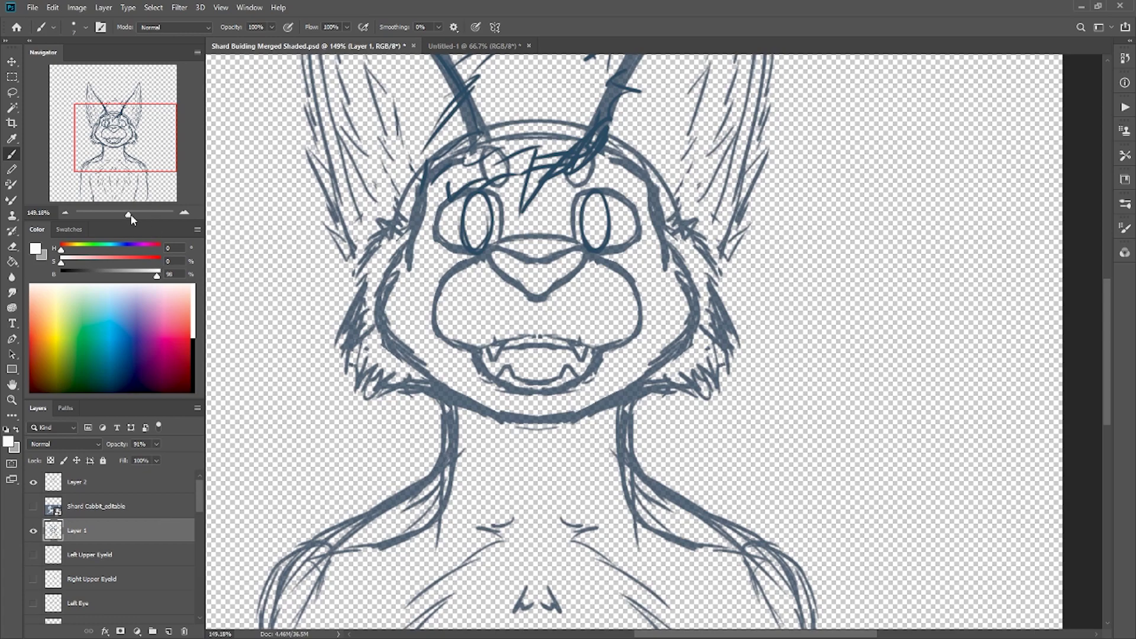
scroll(353, 495, "down", 2)
scroll(352, 496, "up", 2)
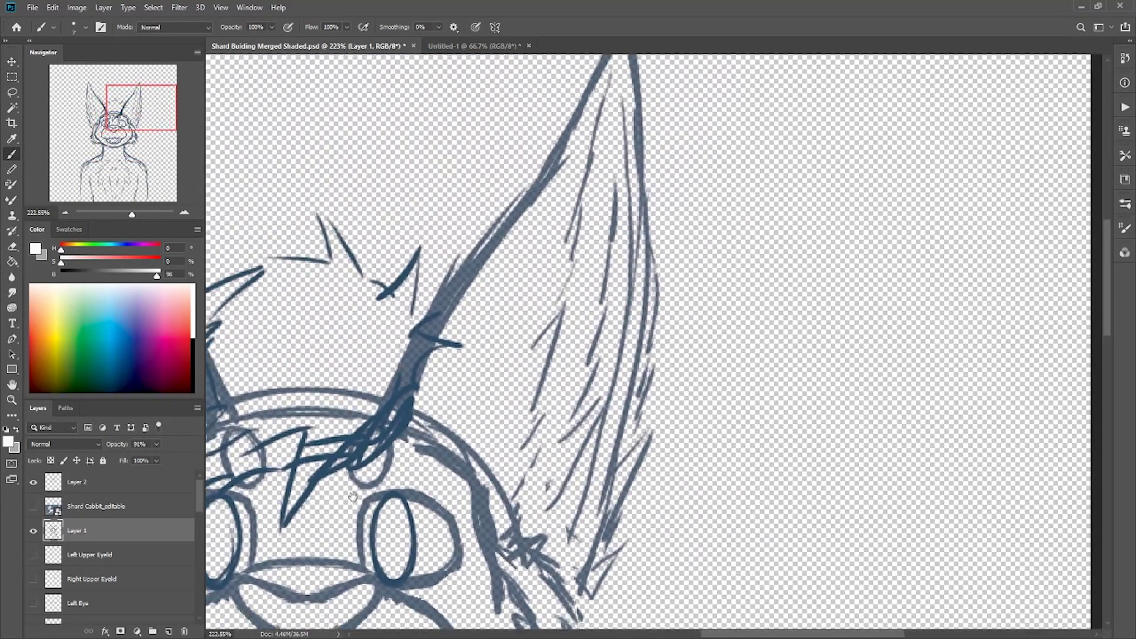
scroll(352, 496, "down", 3)
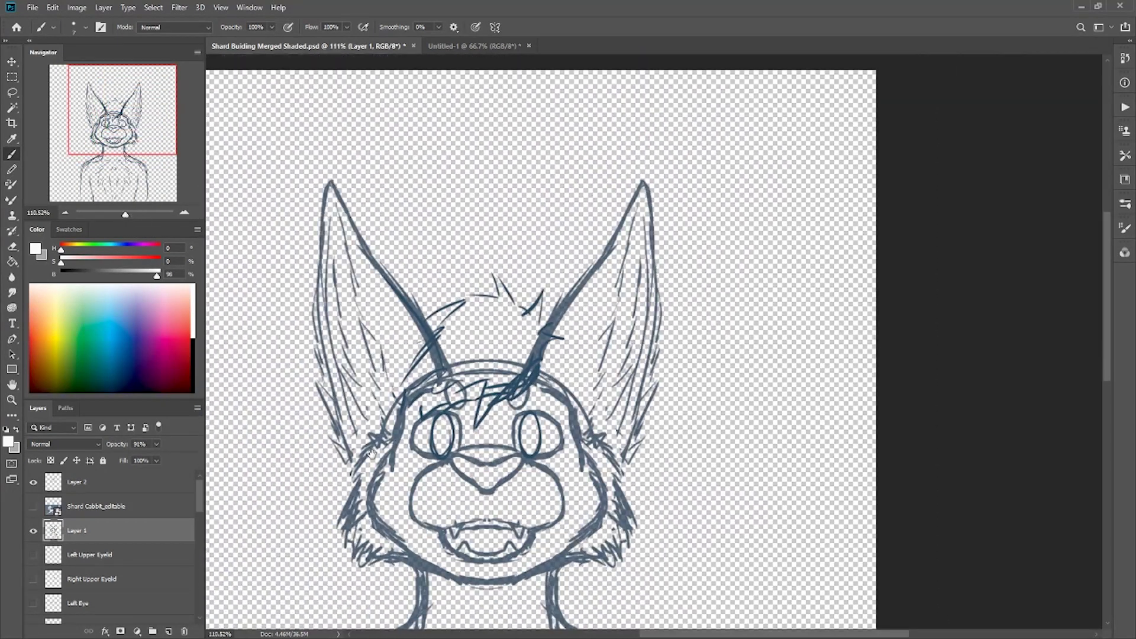
scroll(371, 452, "down", 1)
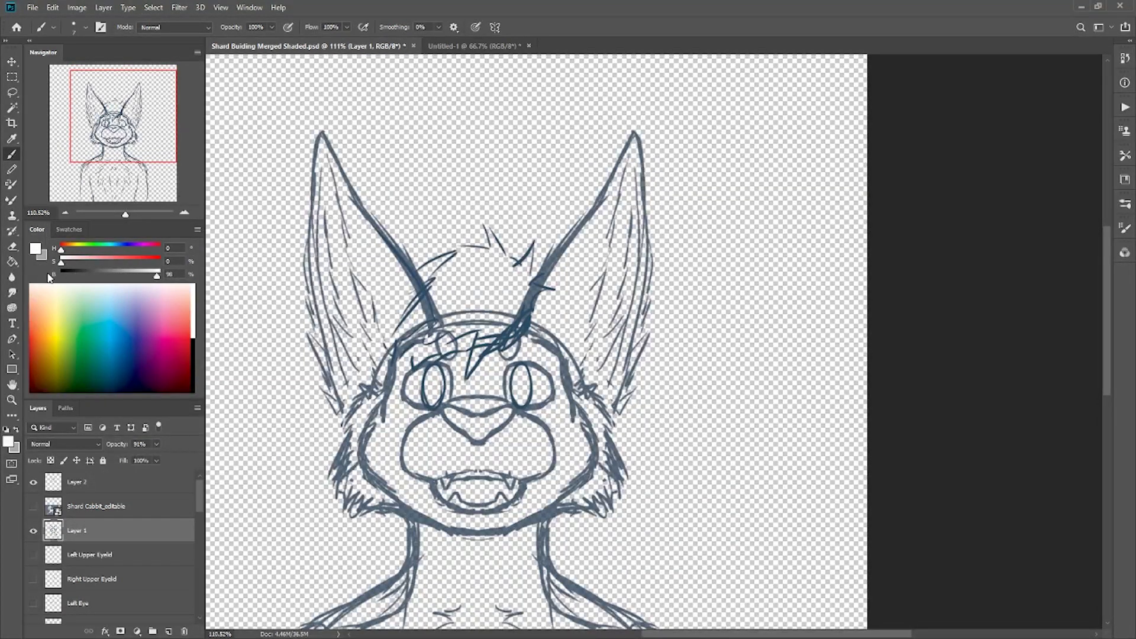
left_click(49, 277)
left_click(168, 631)
left_click(169, 632)
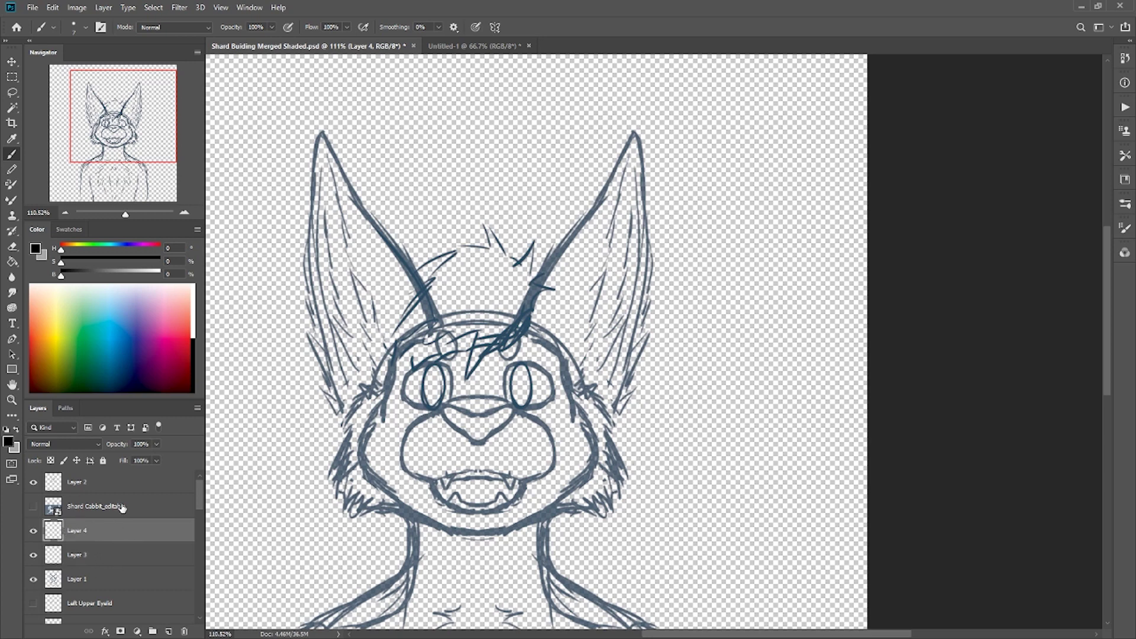
mouse_move(501, 375)
left_mouse_down()
mouse_move(529, 292)
mouse_move(630, 131)
mouse_move(648, 285)
mouse_move(627, 407)
mouse_move(604, 435)
mouse_move(538, 460)
mouse_move(492, 423)
mouse_move(501, 353)
left_mouse_up()
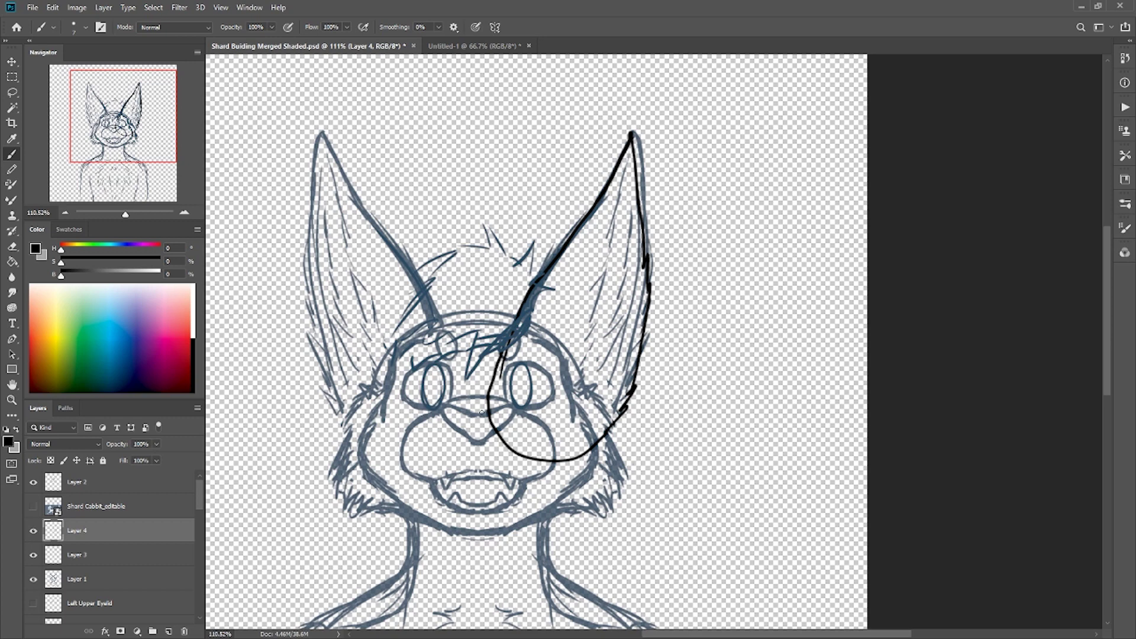
Step: Scribble bright blue inside the ear outline on Layer 3, and merge it with Layer 4
left_click(107, 560)
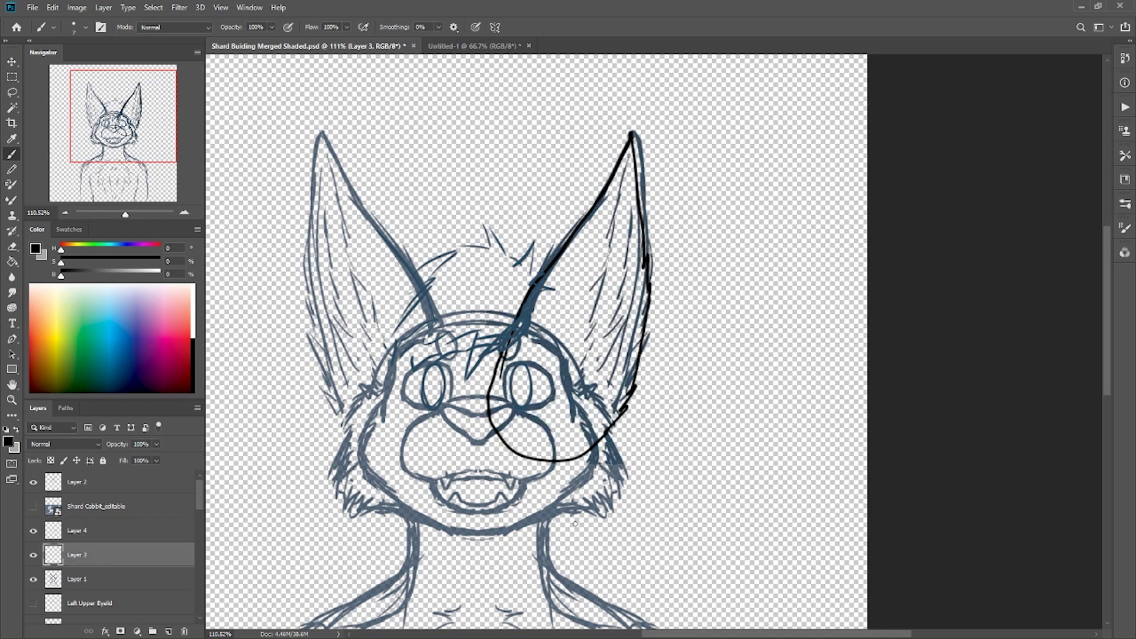
left_click(114, 327)
mouse_move(620, 254)
left_mouse_down()
mouse_move(613, 222)
mouse_move(597, 332)
mouse_move(532, 366)
mouse_move(497, 456)
left_mouse_up()
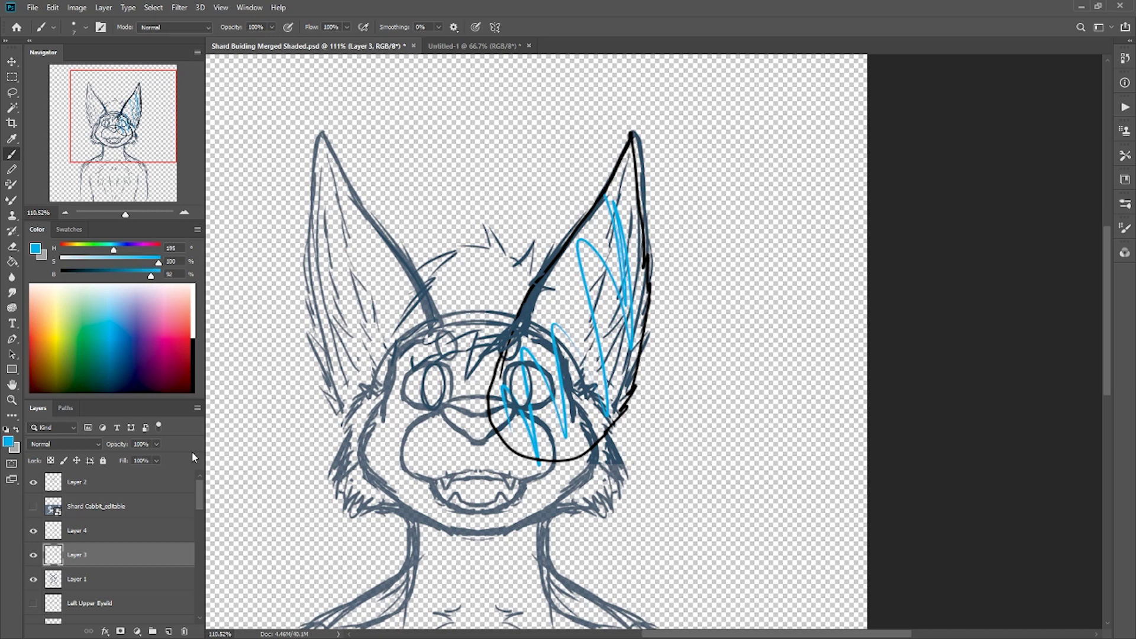
left_click(137, 535, "shift")
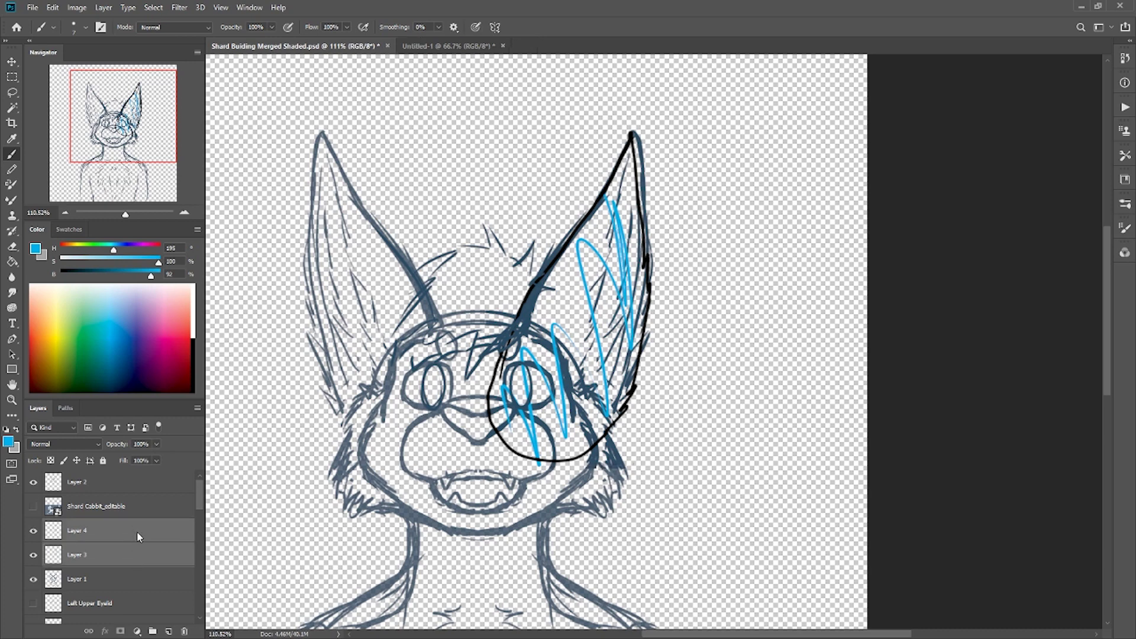
key("ctrl+e")
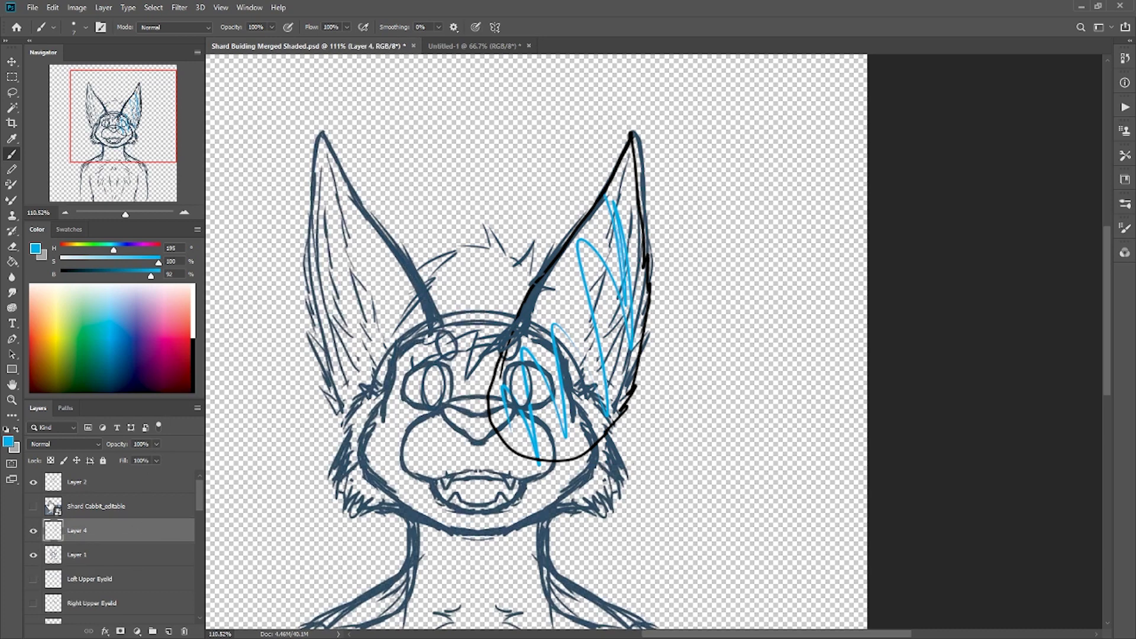
Step: Toggle the visibility of Layer 4 with the ear piece, leaving it hidden, and close the Shard character document
left_click(33, 531)
left_click(33, 531)
left_click(34, 534)
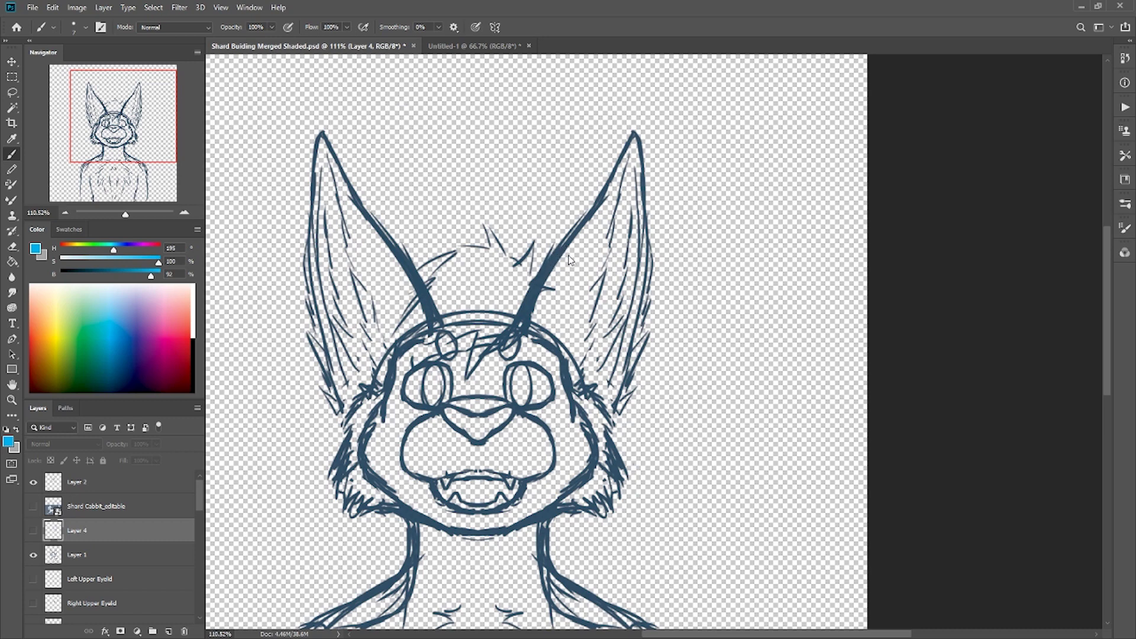
key("ctrl+w")
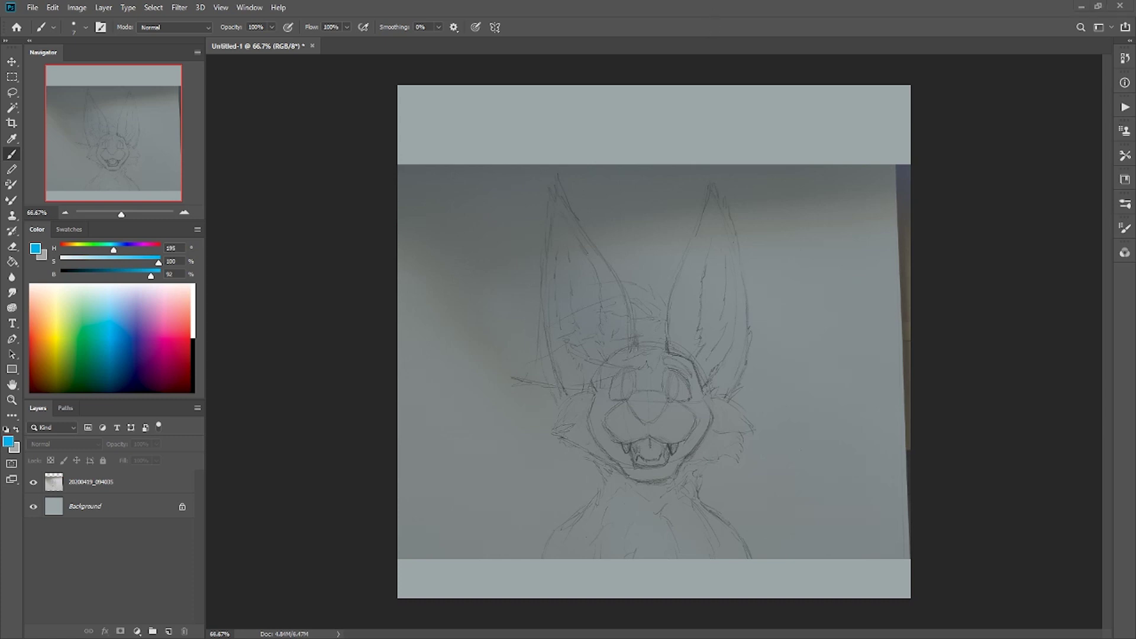
Step: Add a new empty layer above the photographed pencil sketch
left_click_drag(121, 212, 121, 214)
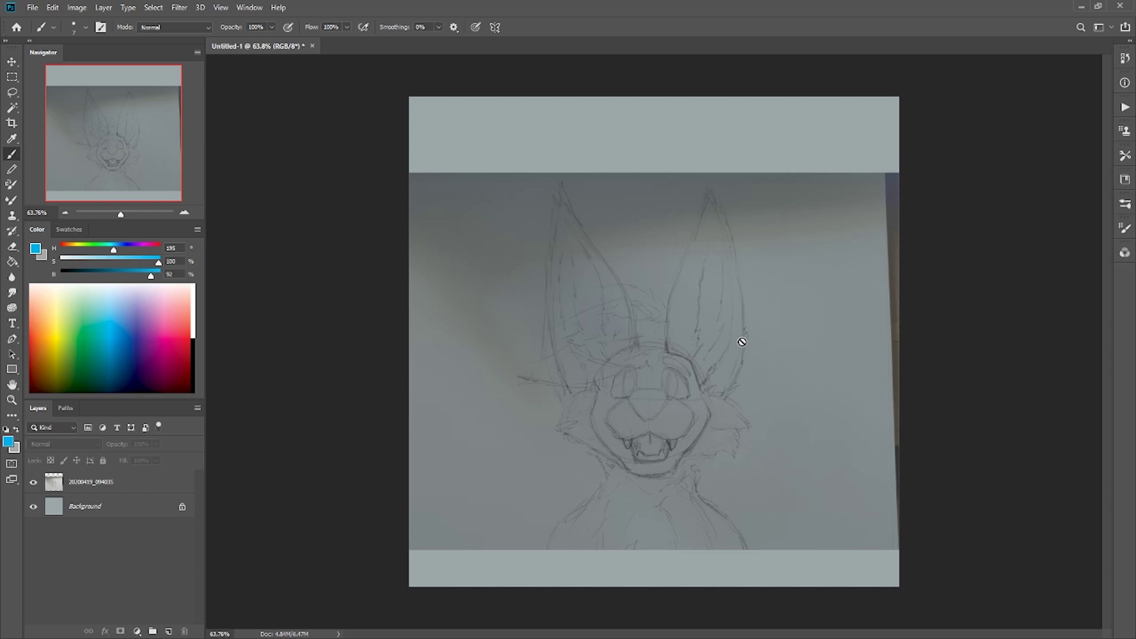
left_click(103, 487)
left_click(168, 631)
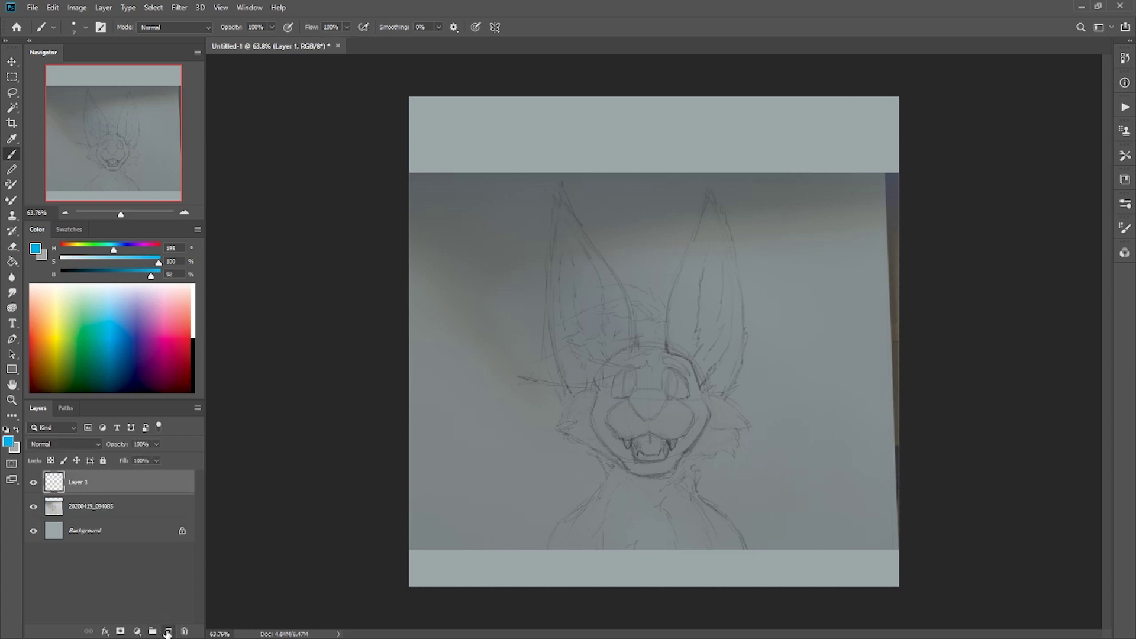
Step: Examine the pencil sketch up close, covering both ears, the face, the cheeks and the shoulders
left_click_drag(126, 216, 128, 214)
mouse_move(337, 388)
left_mouse_down()
mouse_move(353, 327)
mouse_move(342, 314)
mouse_move(357, 520)
left_mouse_up()
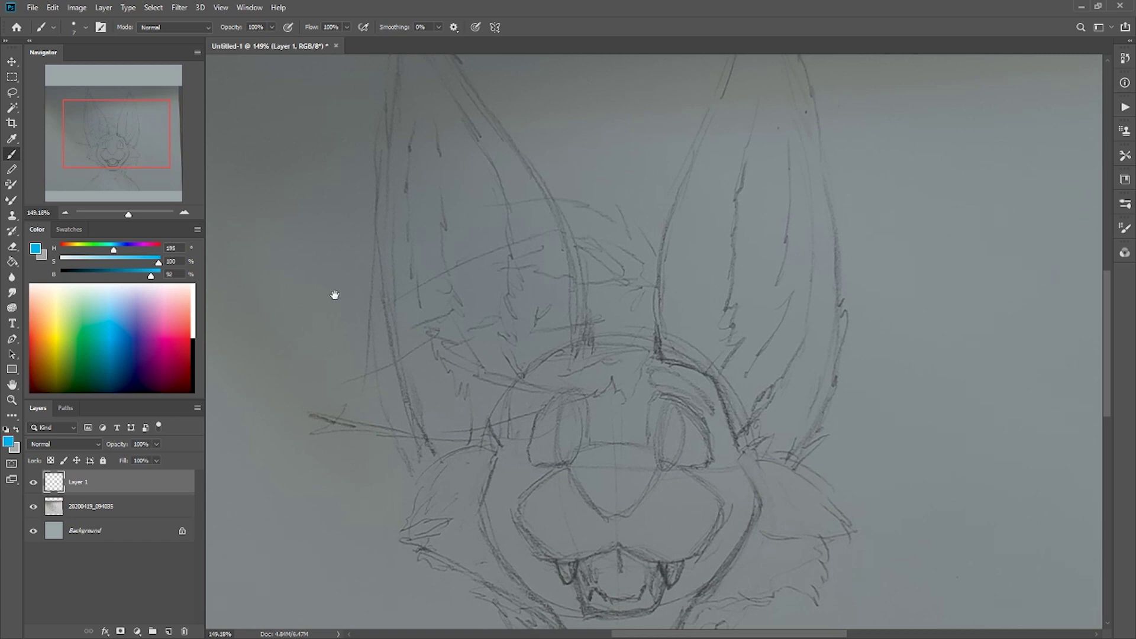
left_click_drag(334, 294, 358, 377)
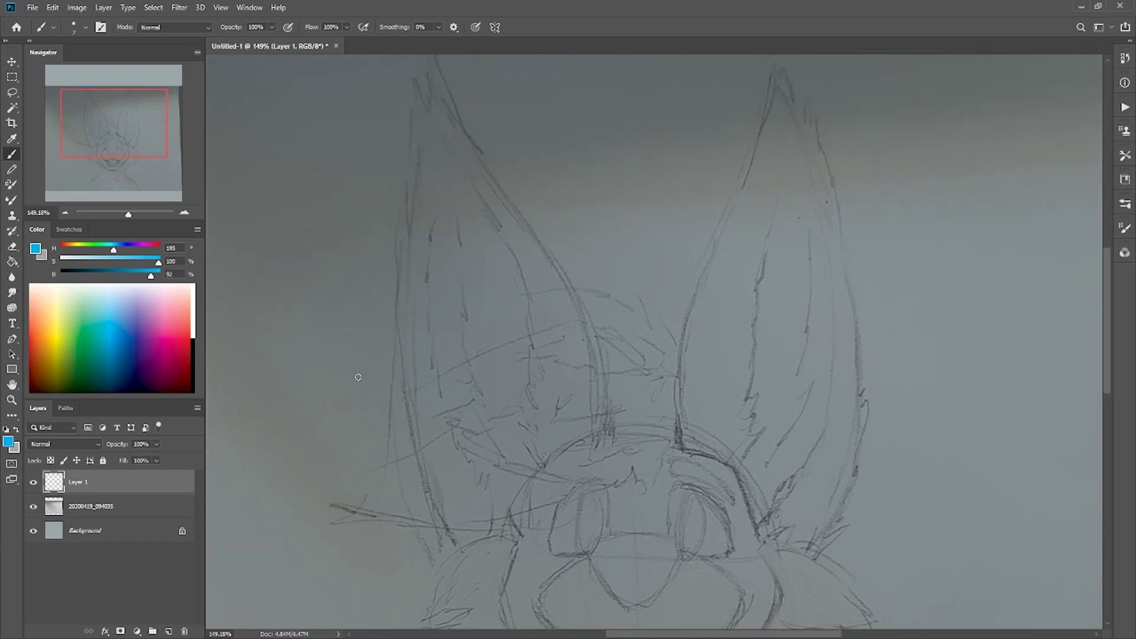
mouse_move(409, 448)
left_mouse_down()
mouse_move(414, 392)
mouse_move(449, 459)
left_mouse_up()
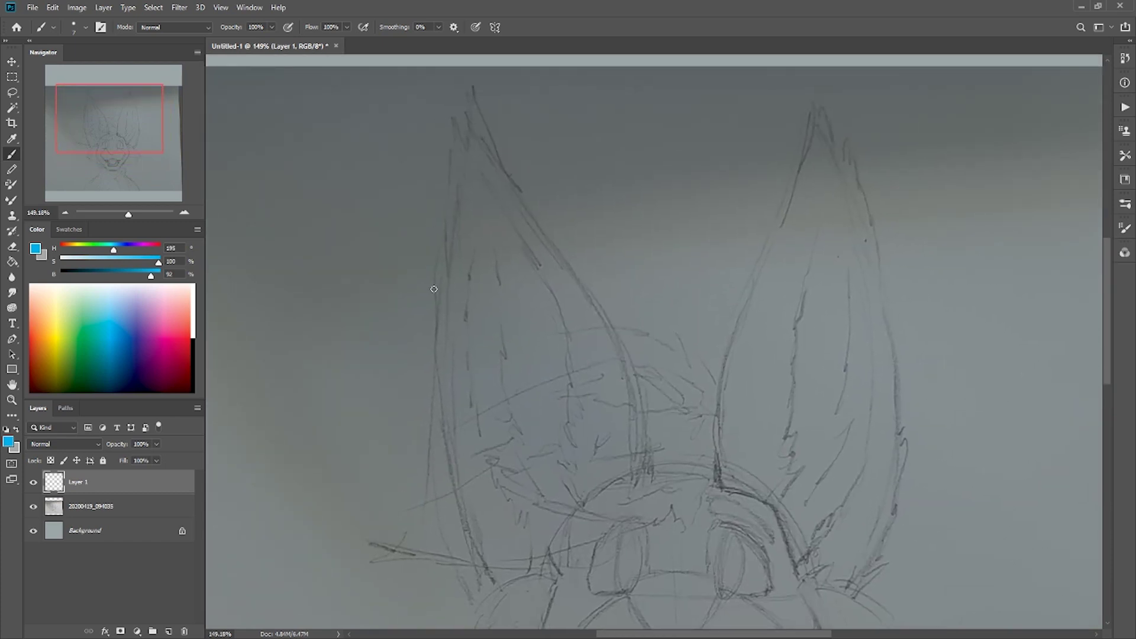
left_click_drag(592, 449, 838, 519)
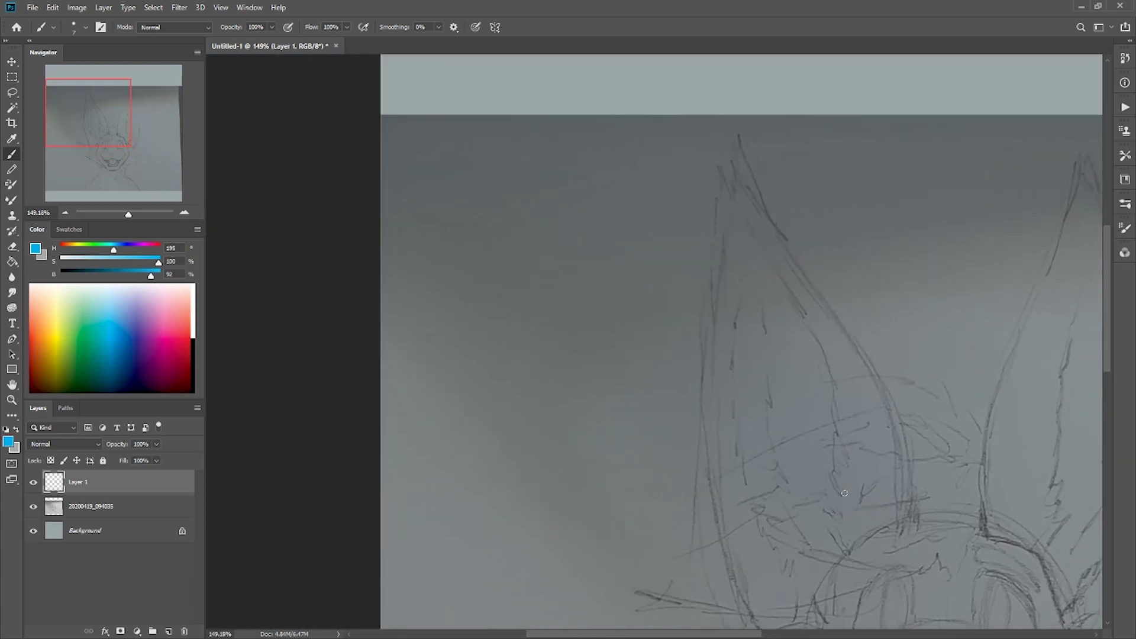
key("alt")
left_click_drag(808, 353, 268, 438)
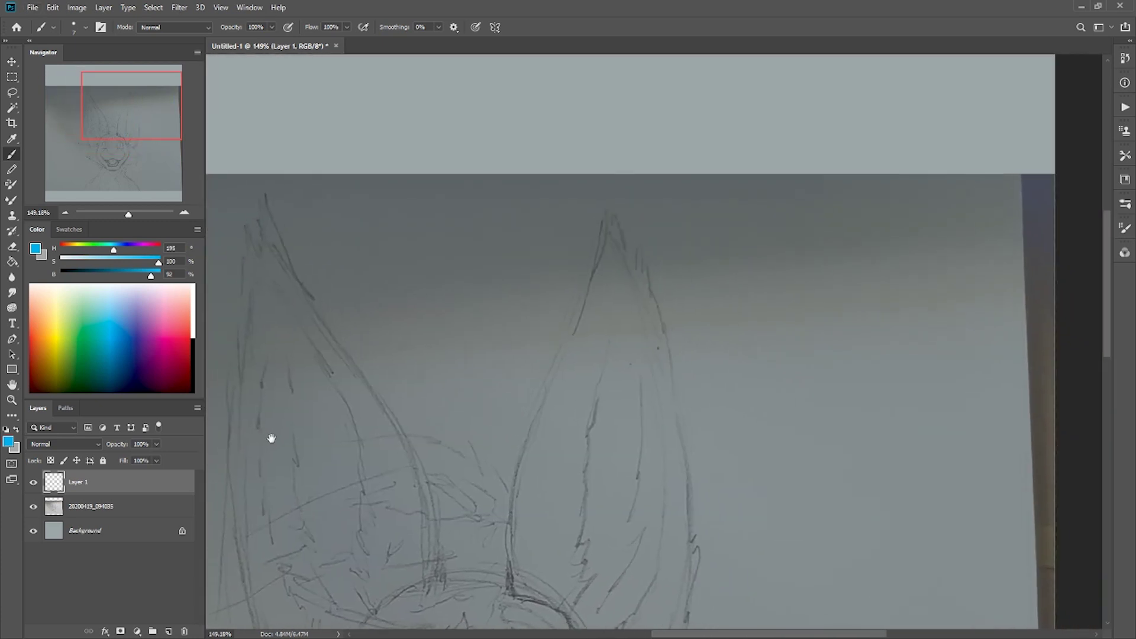
left_click_drag(460, 535, 422, 241)
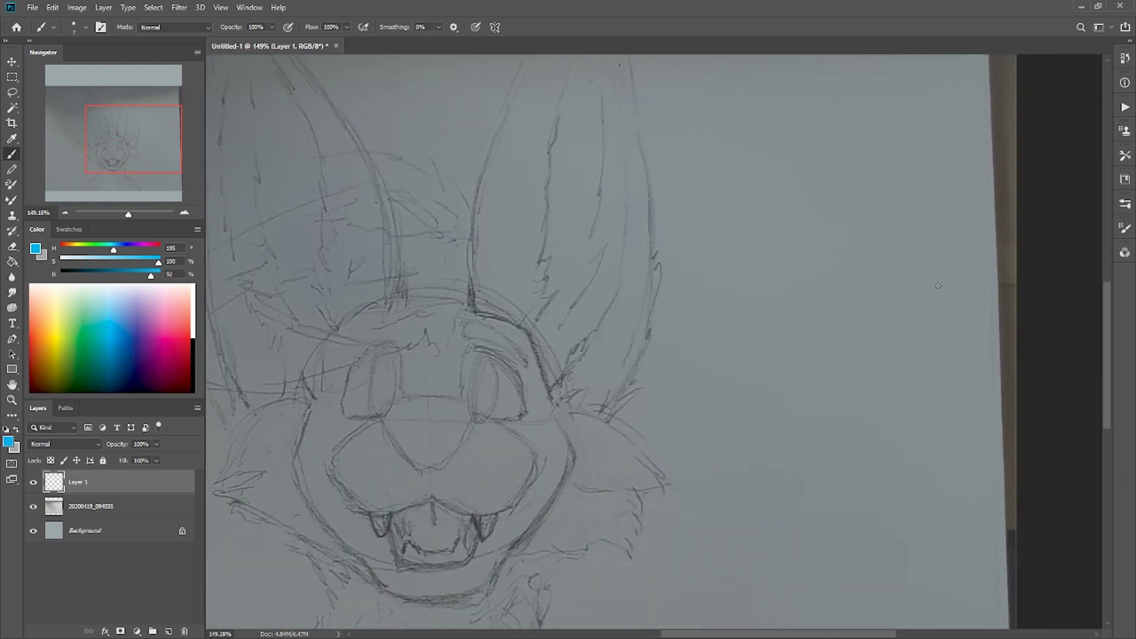
mouse_move(402, 579)
left_mouse_down()
mouse_move(405, 431)
mouse_move(435, 309)
left_mouse_up()
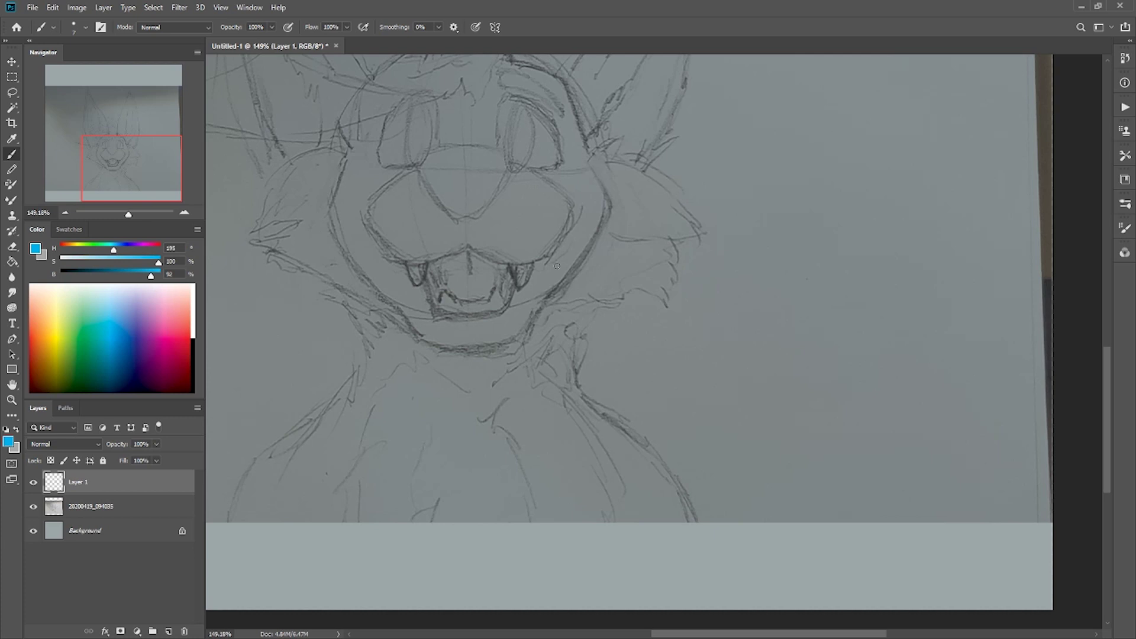
left_click_drag(345, 241, 425, 566)
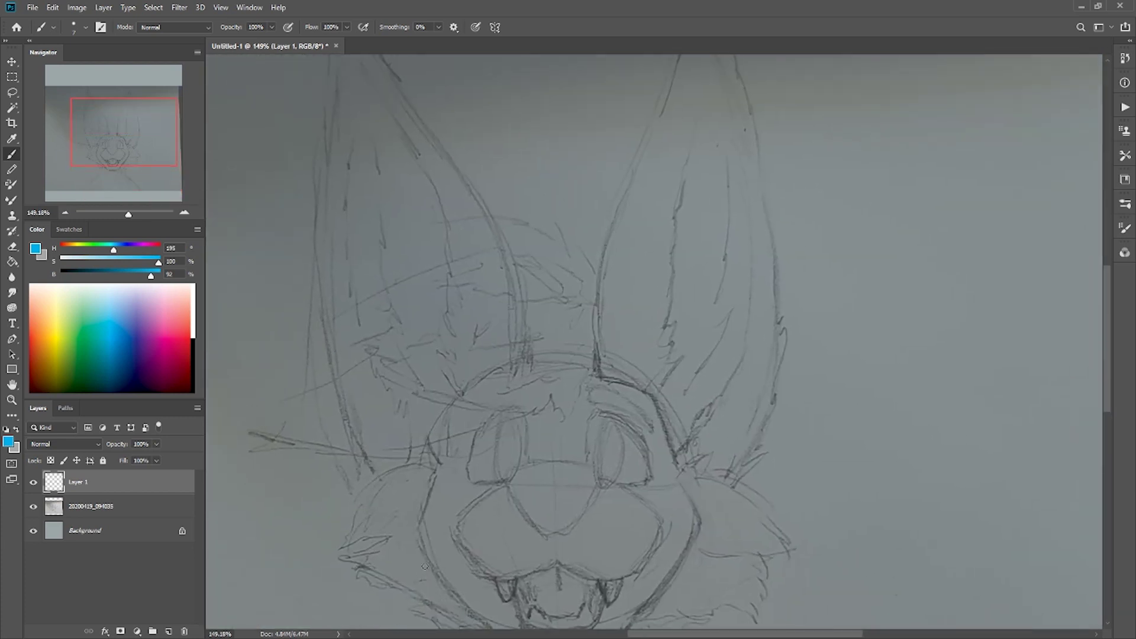
mouse_move(329, 527)
left_mouse_down()
mouse_move(304, 426)
mouse_move(314, 426)
left_mouse_up()
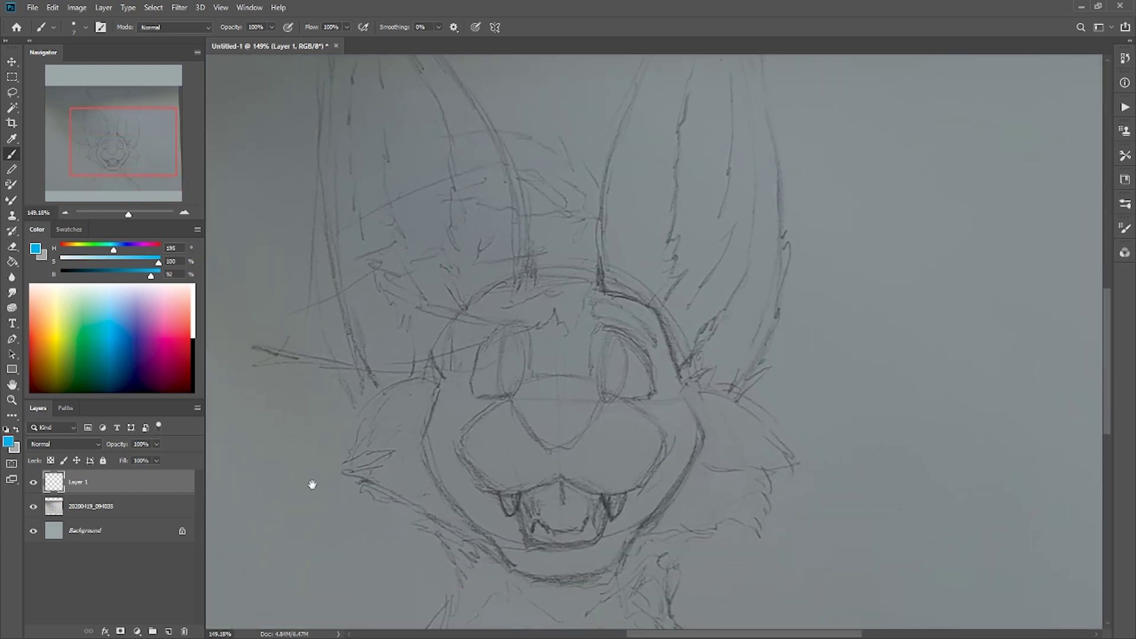
left_click_drag(312, 485, 307, 459)
left_click_drag(328, 517, 284, 459)
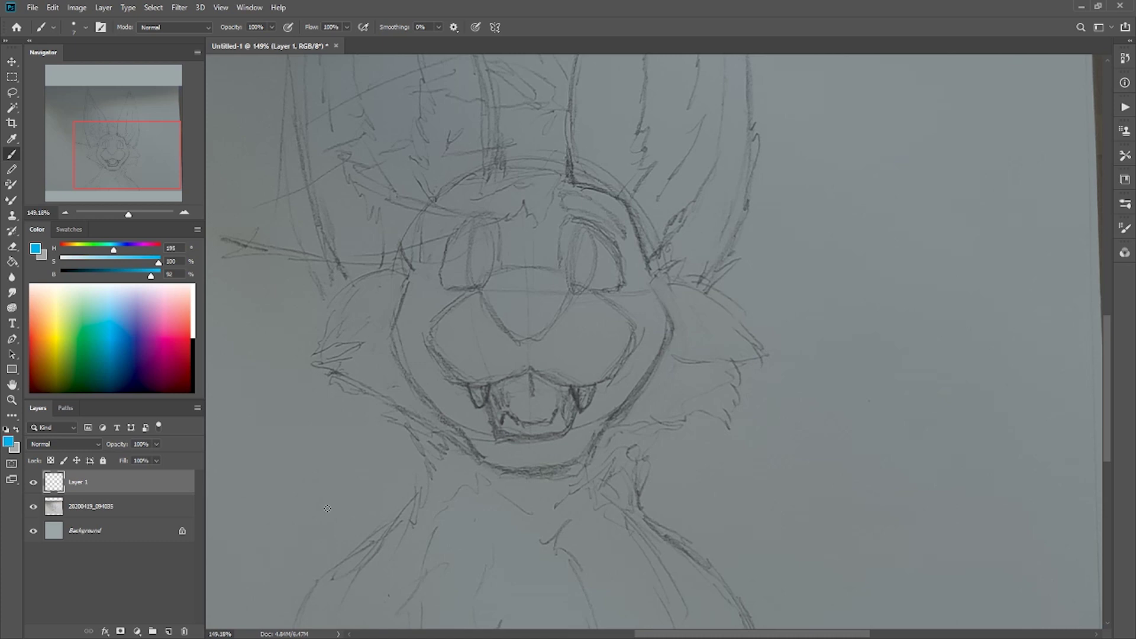
Step: Turn the photographed sketch layer back on while keeping Layer 1 hidden
left_click_drag(128, 214, 123, 215)
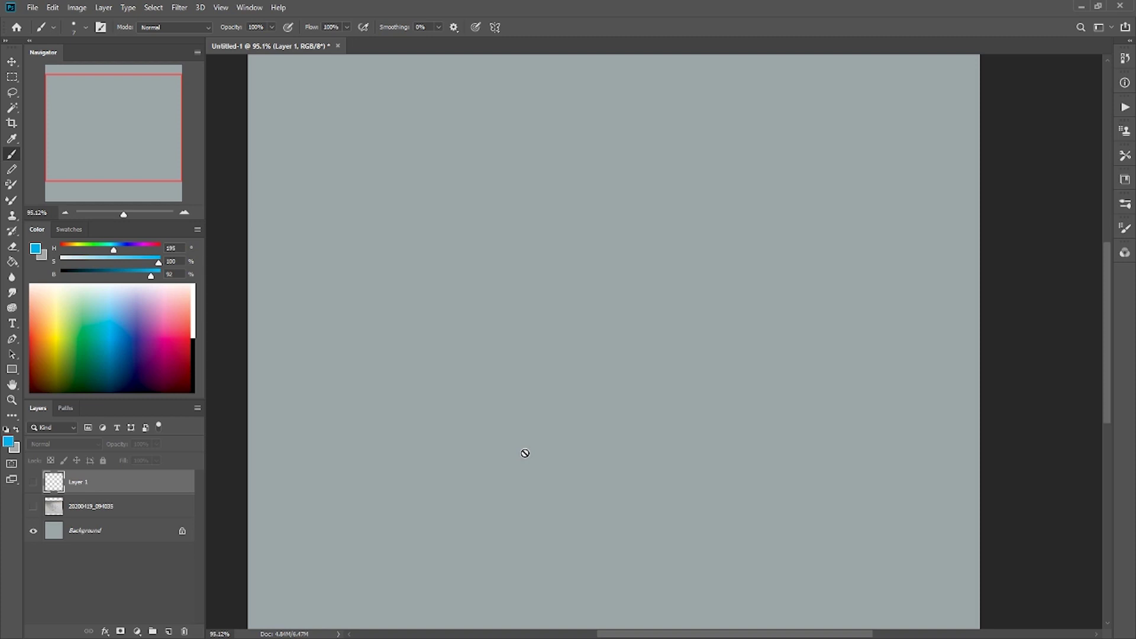
left_click(33, 506)
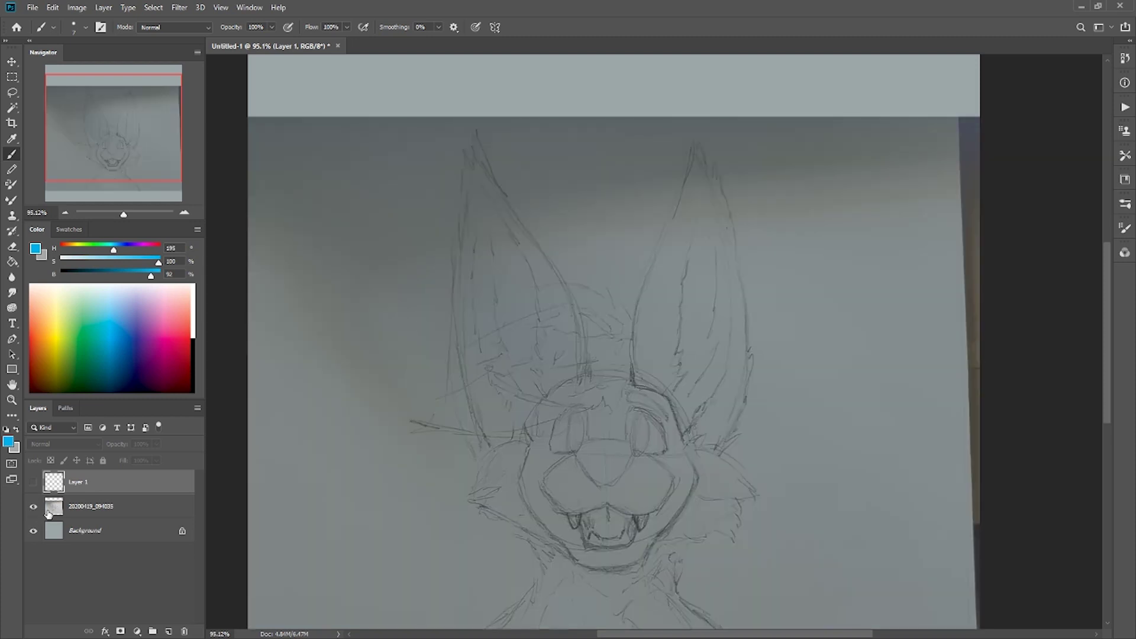